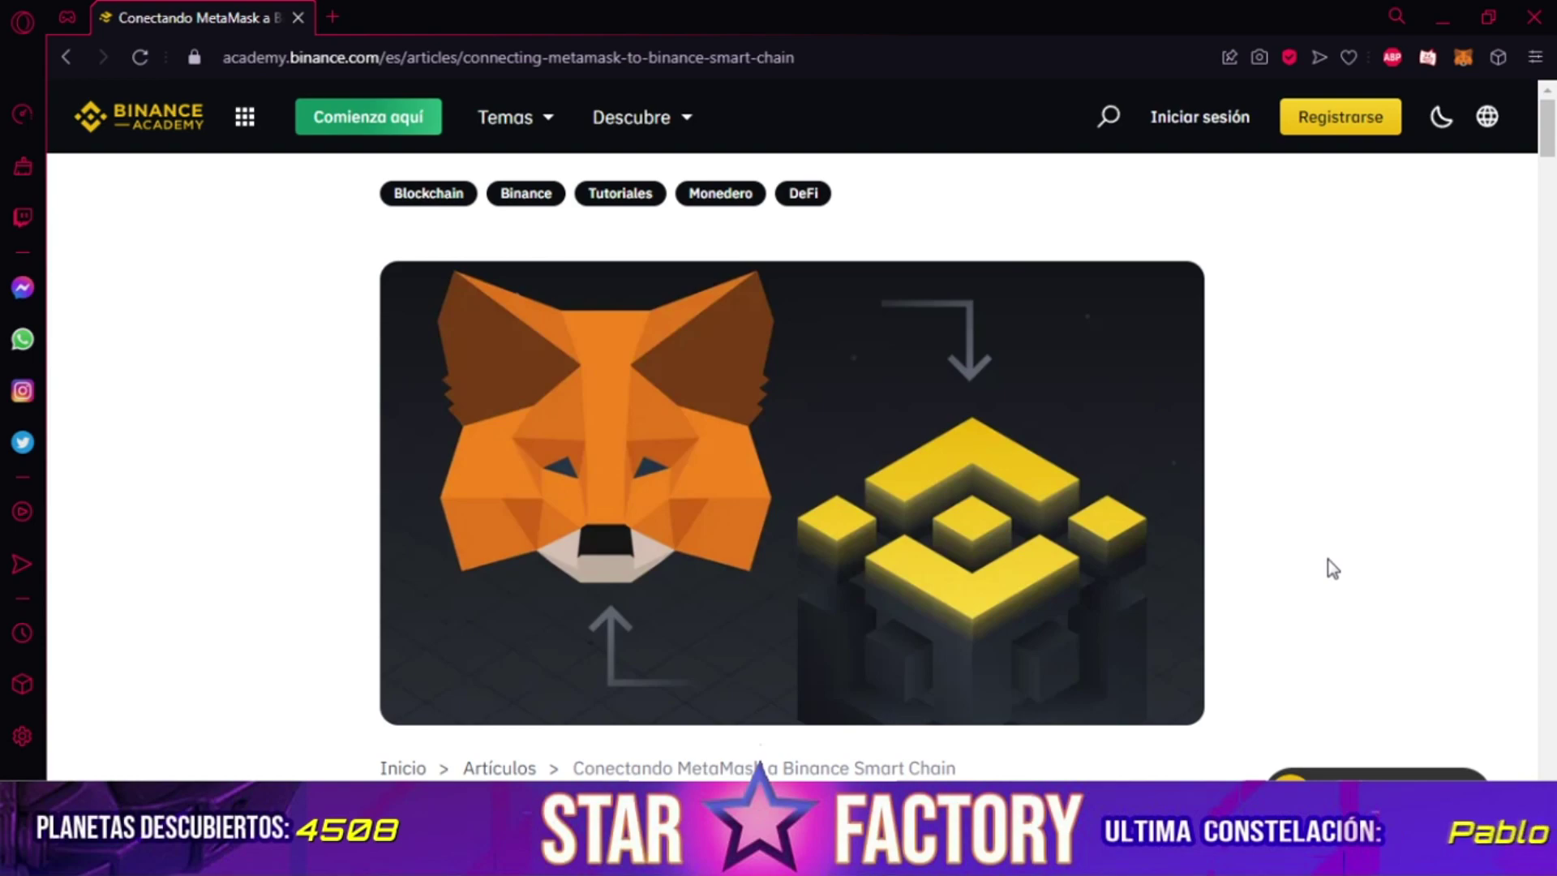
scroll(1332, 567, "down", 20)
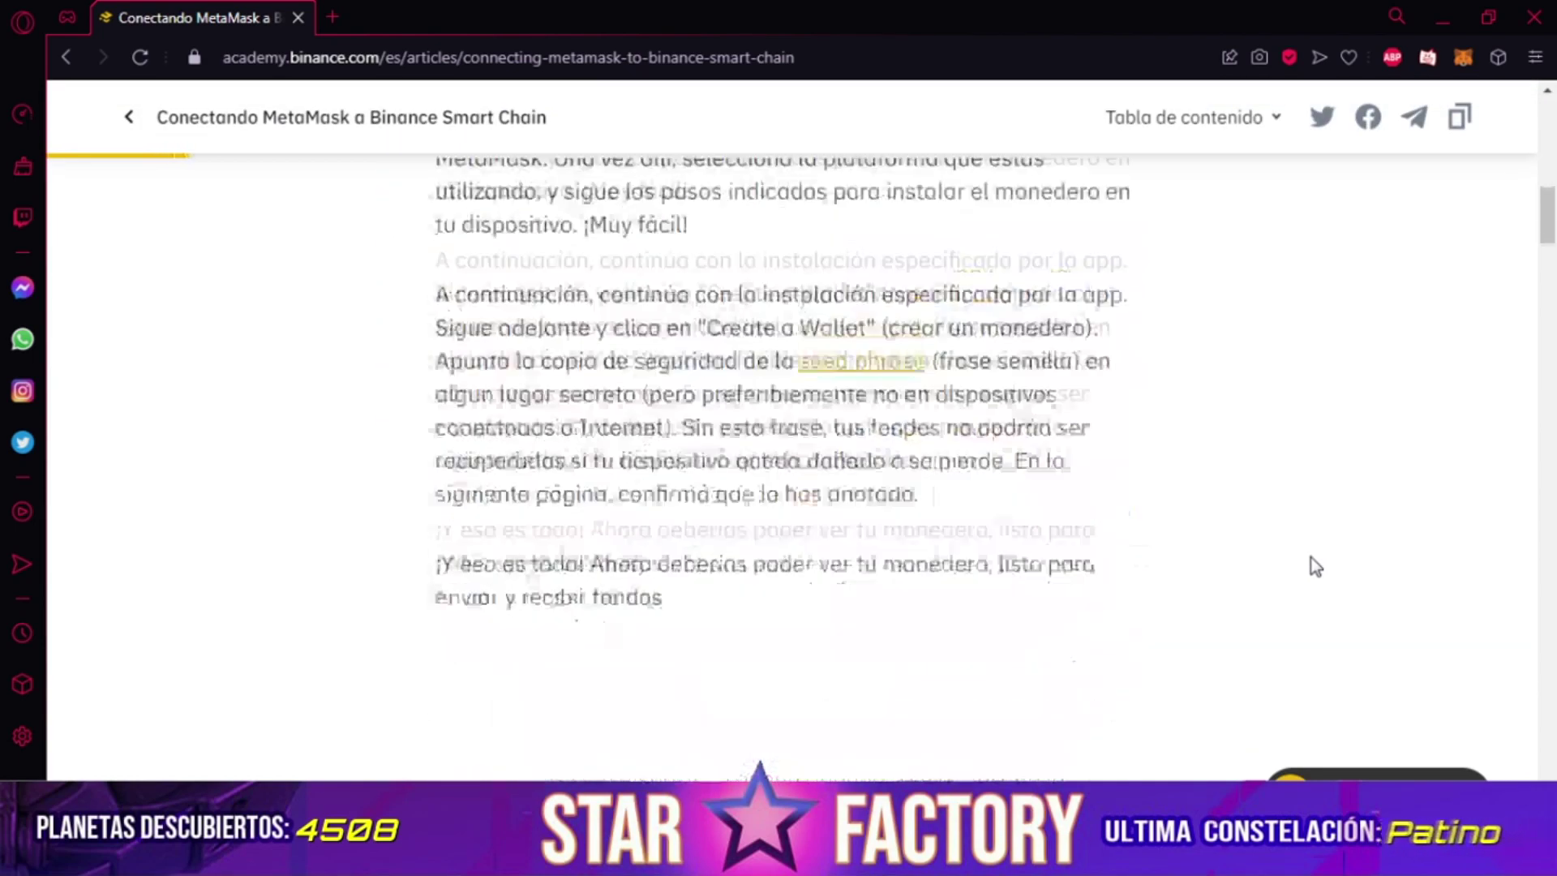
scroll(1182, 563, "down", 20)
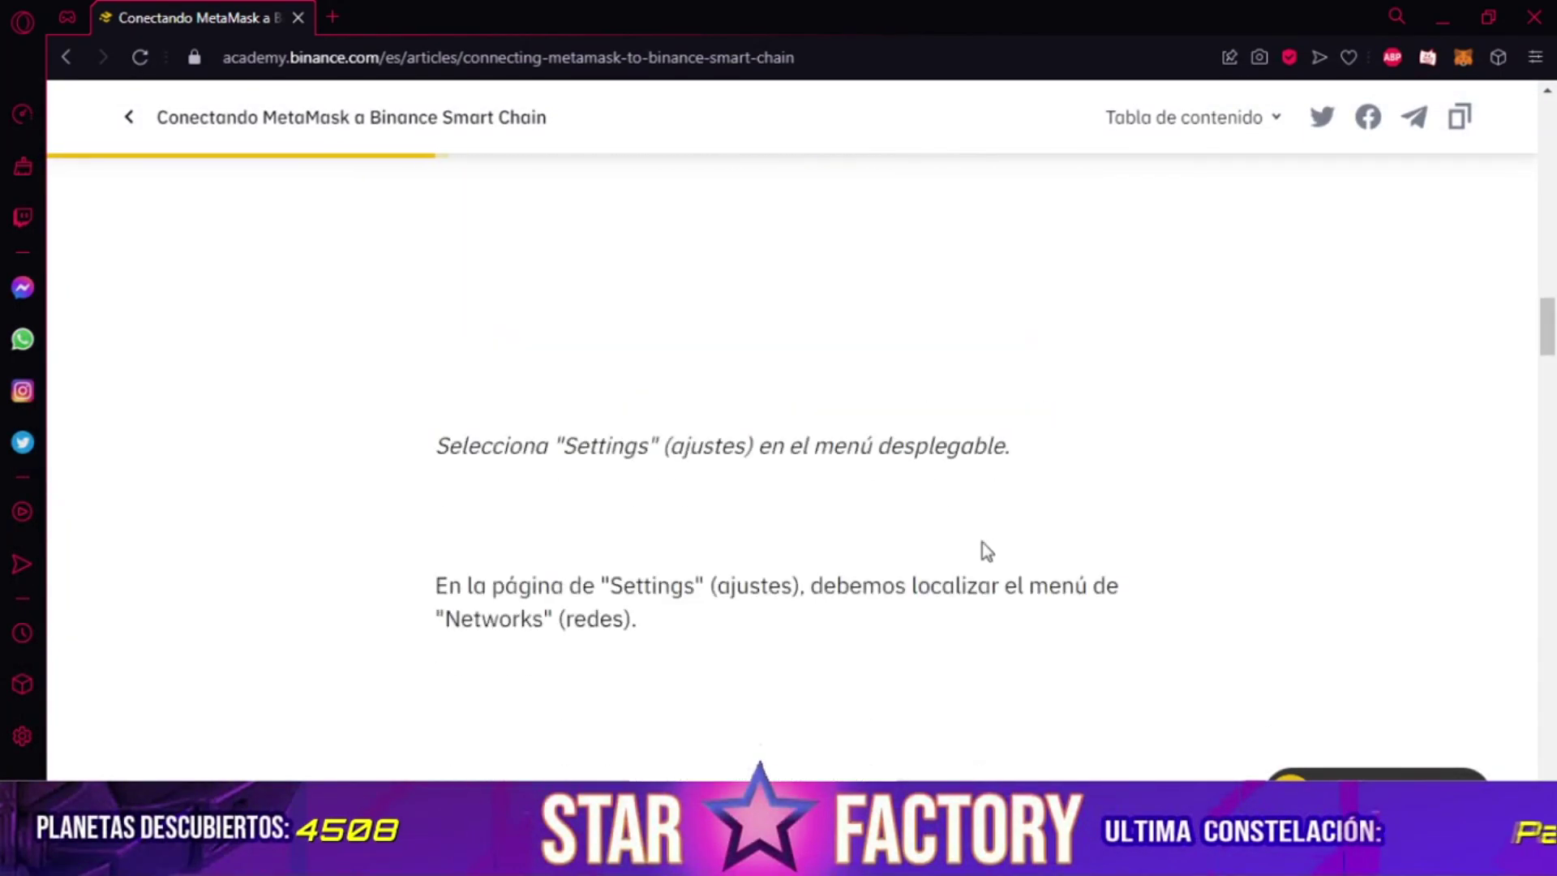
scroll(986, 551, "down", 8)
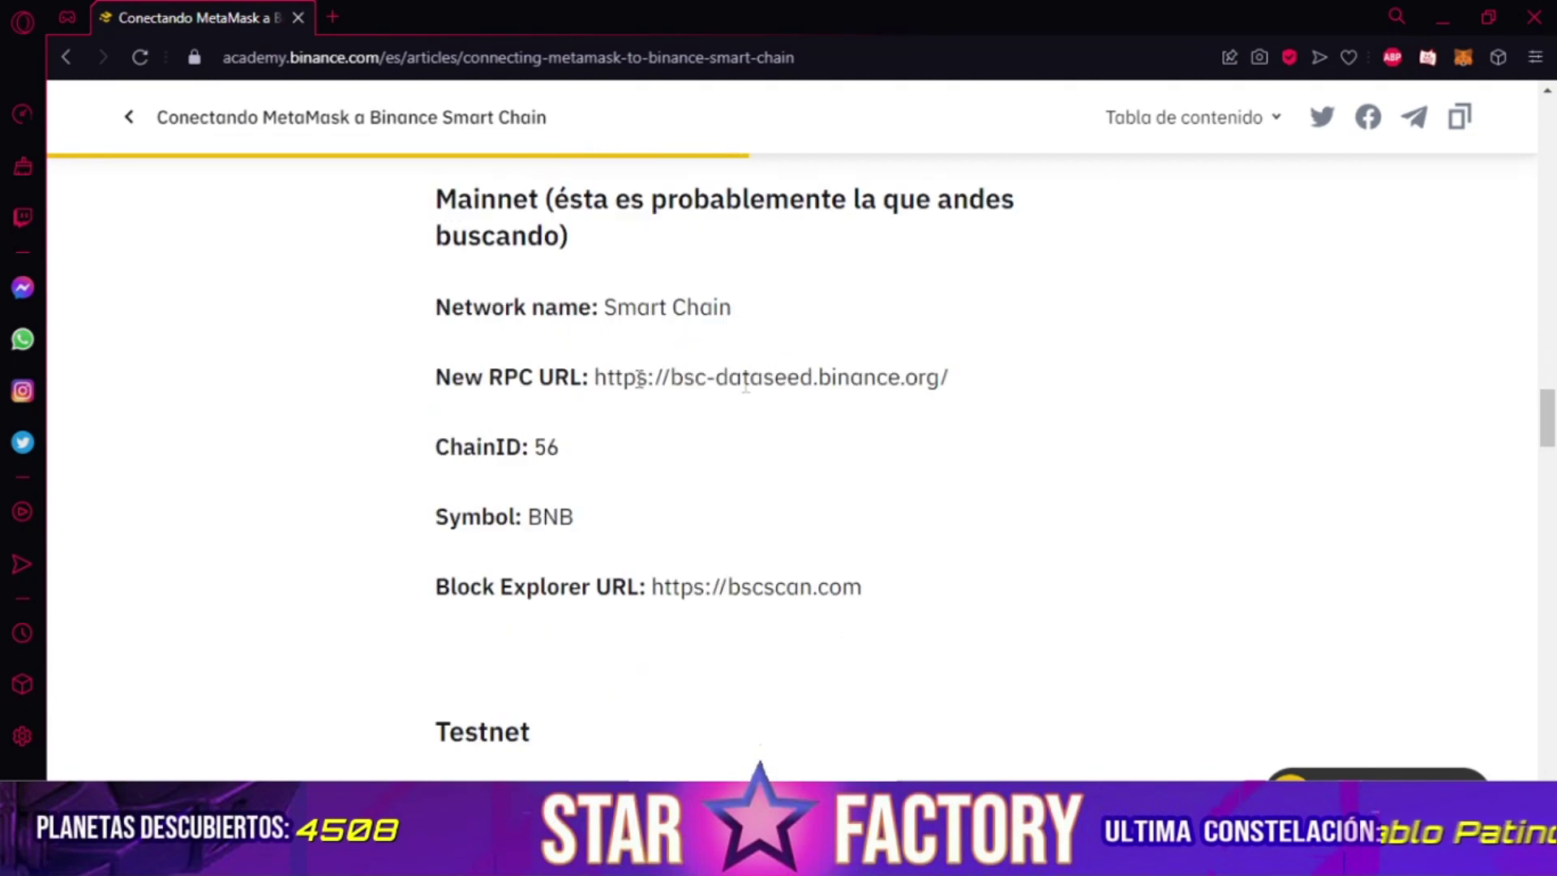
scroll(811, 554, "up", 1)
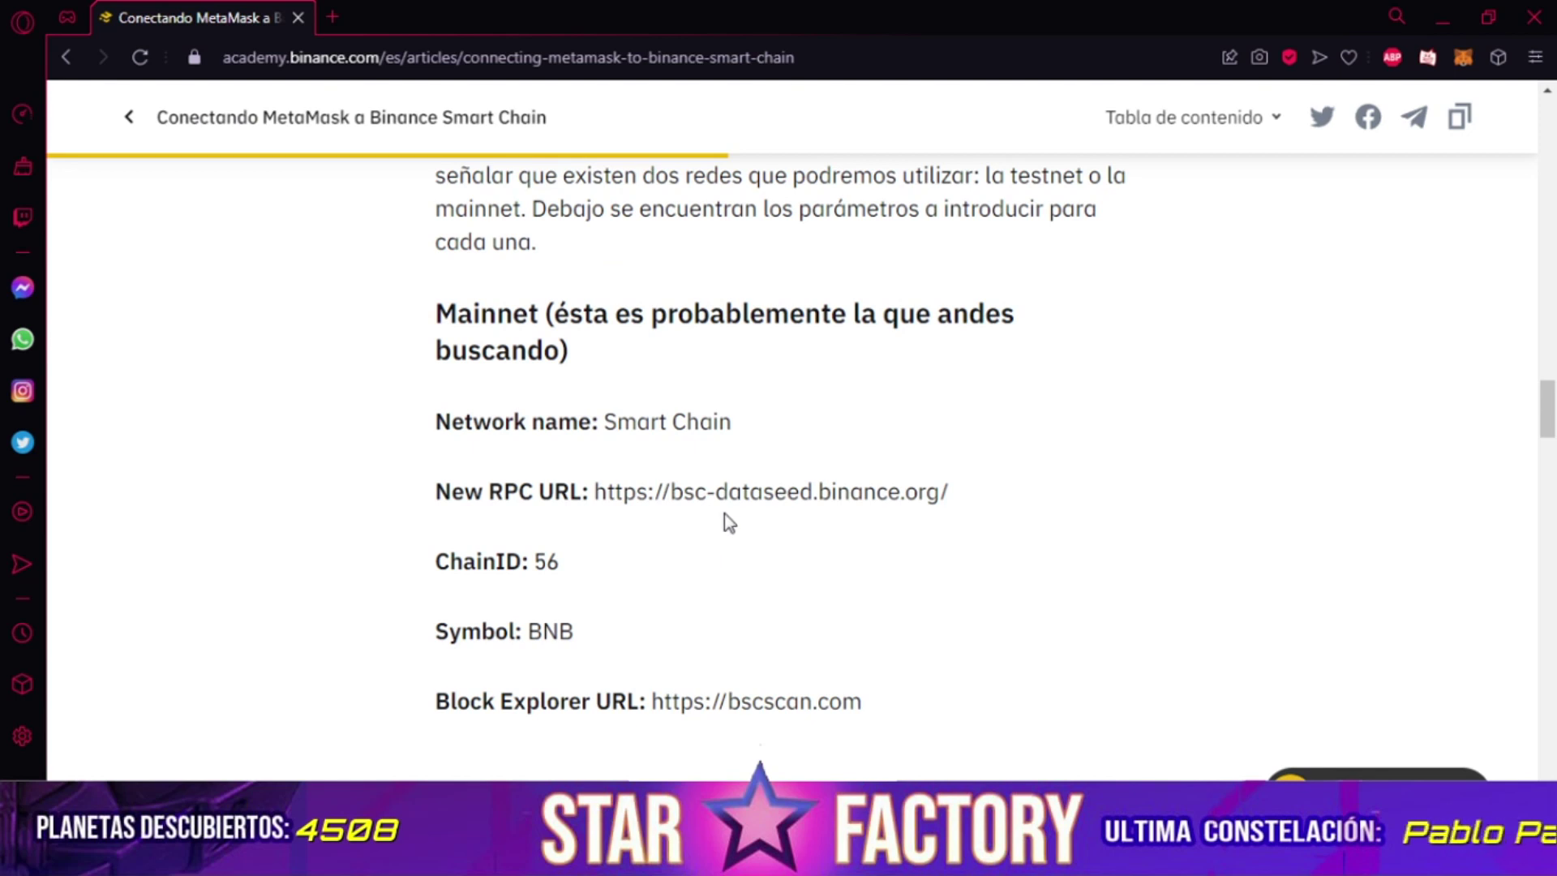
left_click_drag(959, 495, 600, 492)
key("ctrl+c")
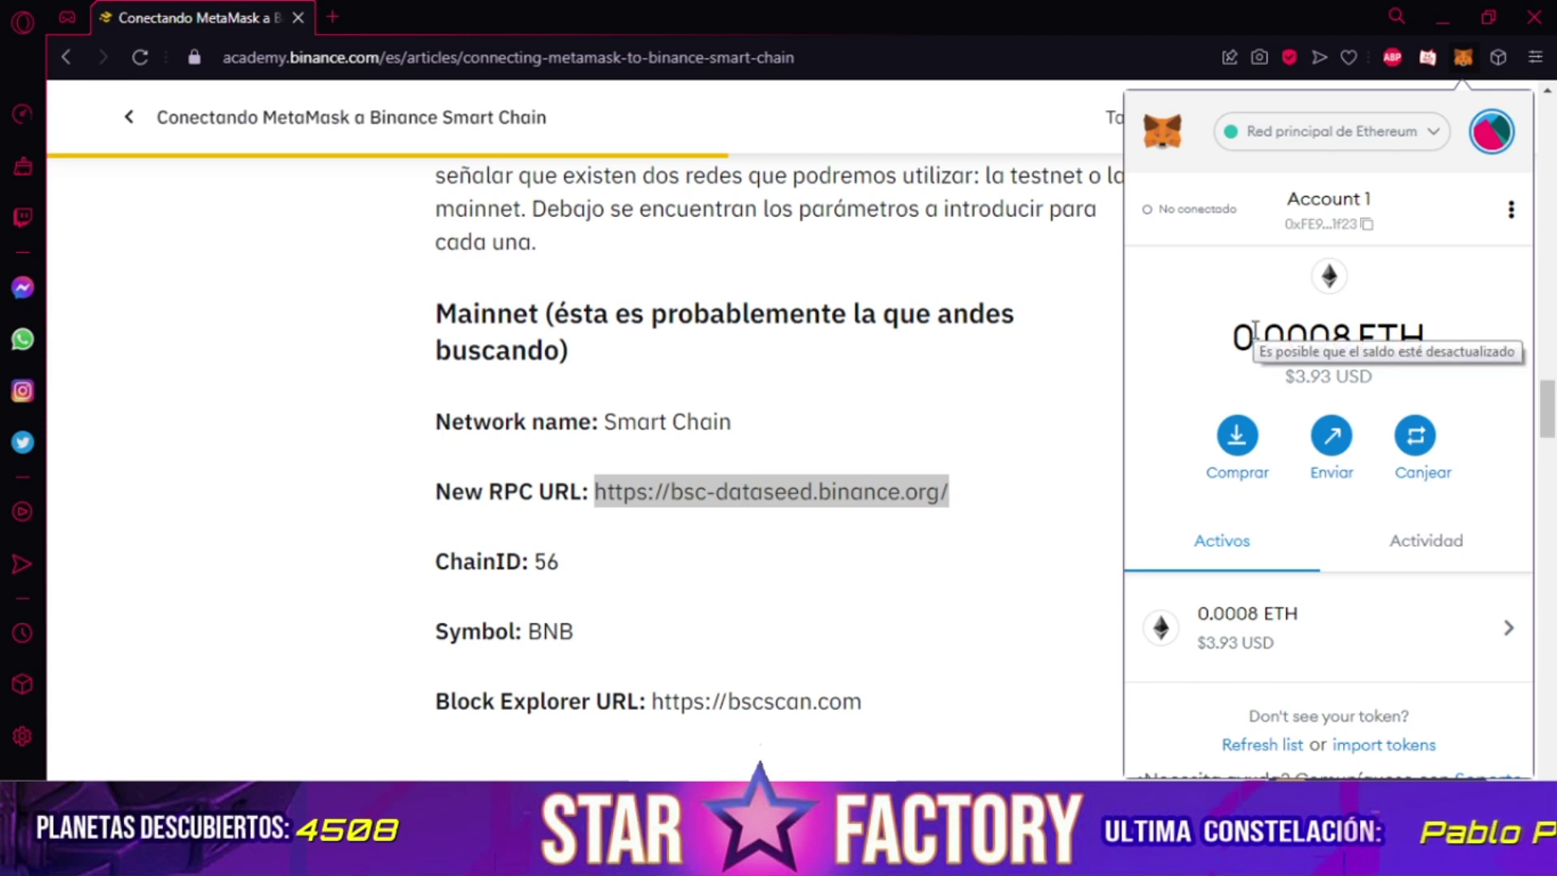
Start a custom RPC network named 'Smart Chain' with the pasted bsc-dataseed RPC URL.
left_click(1424, 143)
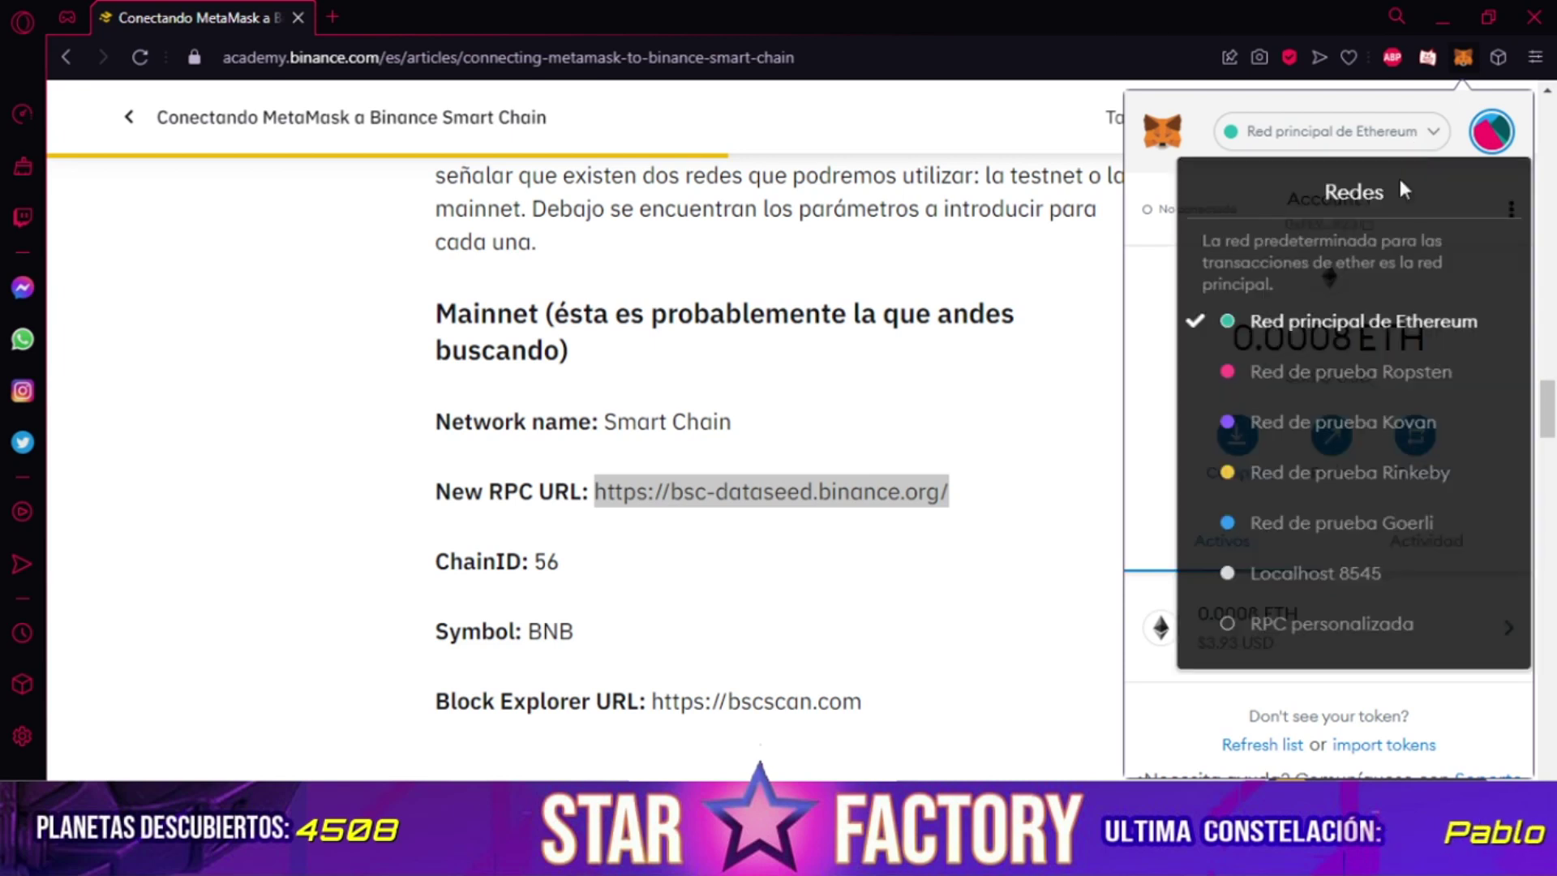
left_click(1309, 640)
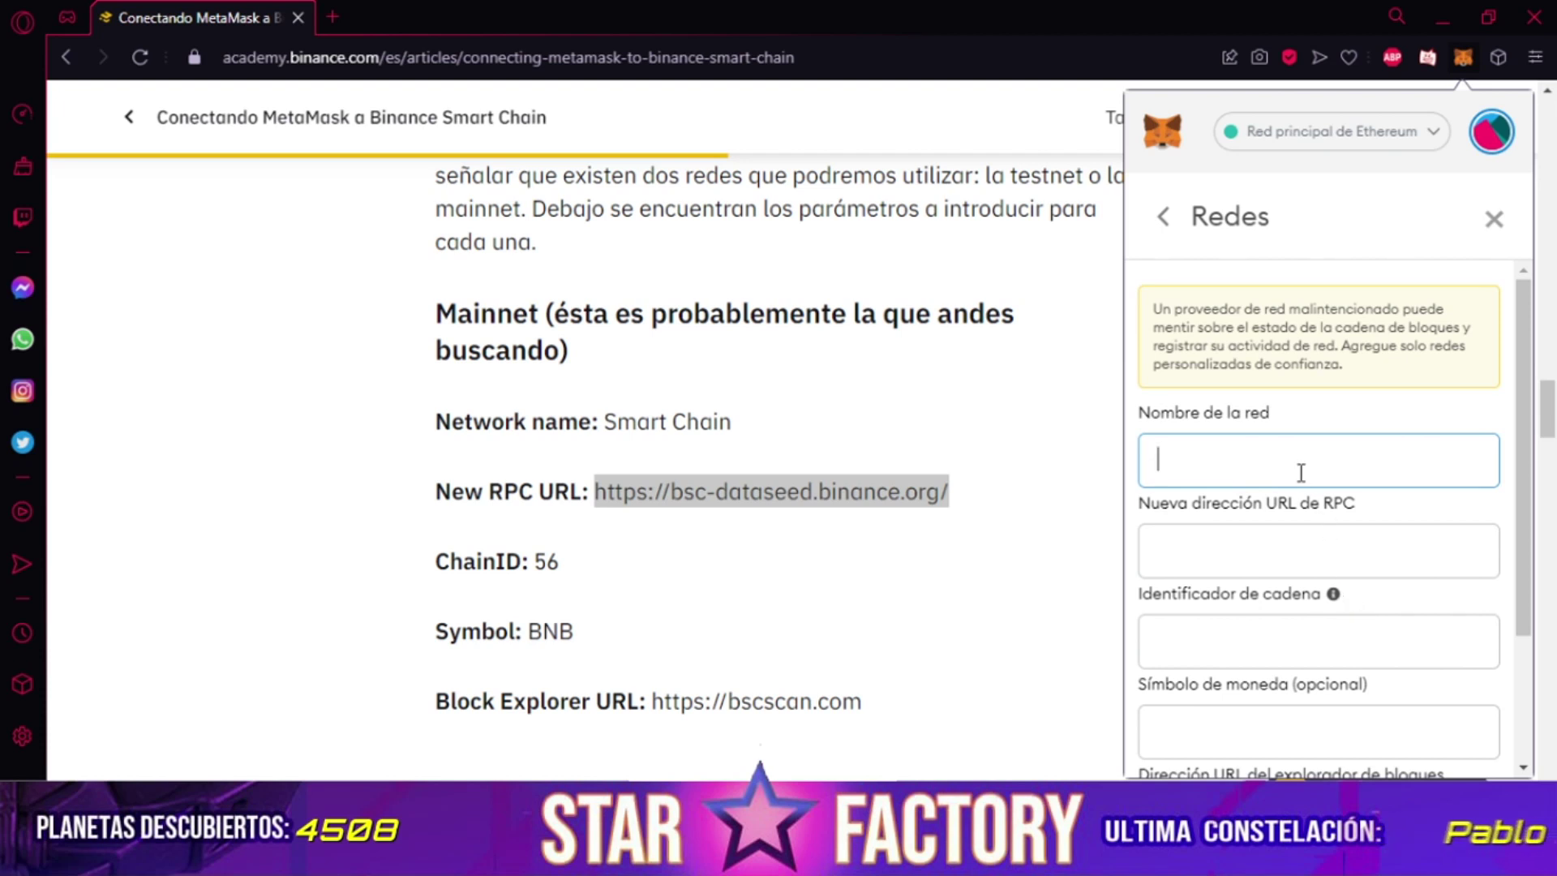
left_click(1267, 556)
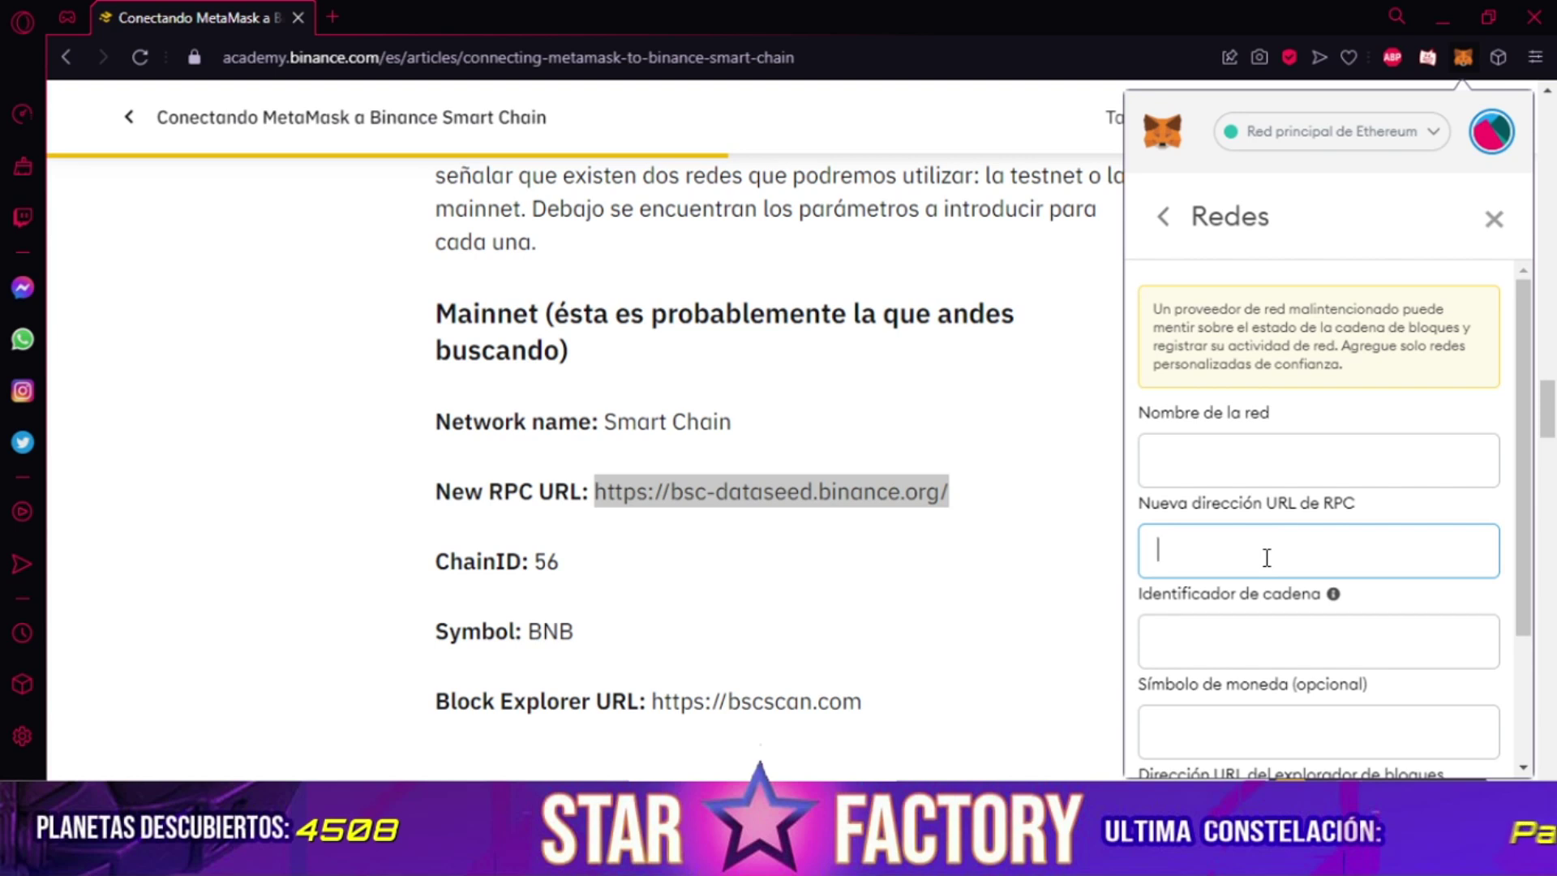
key("ctrl+v")
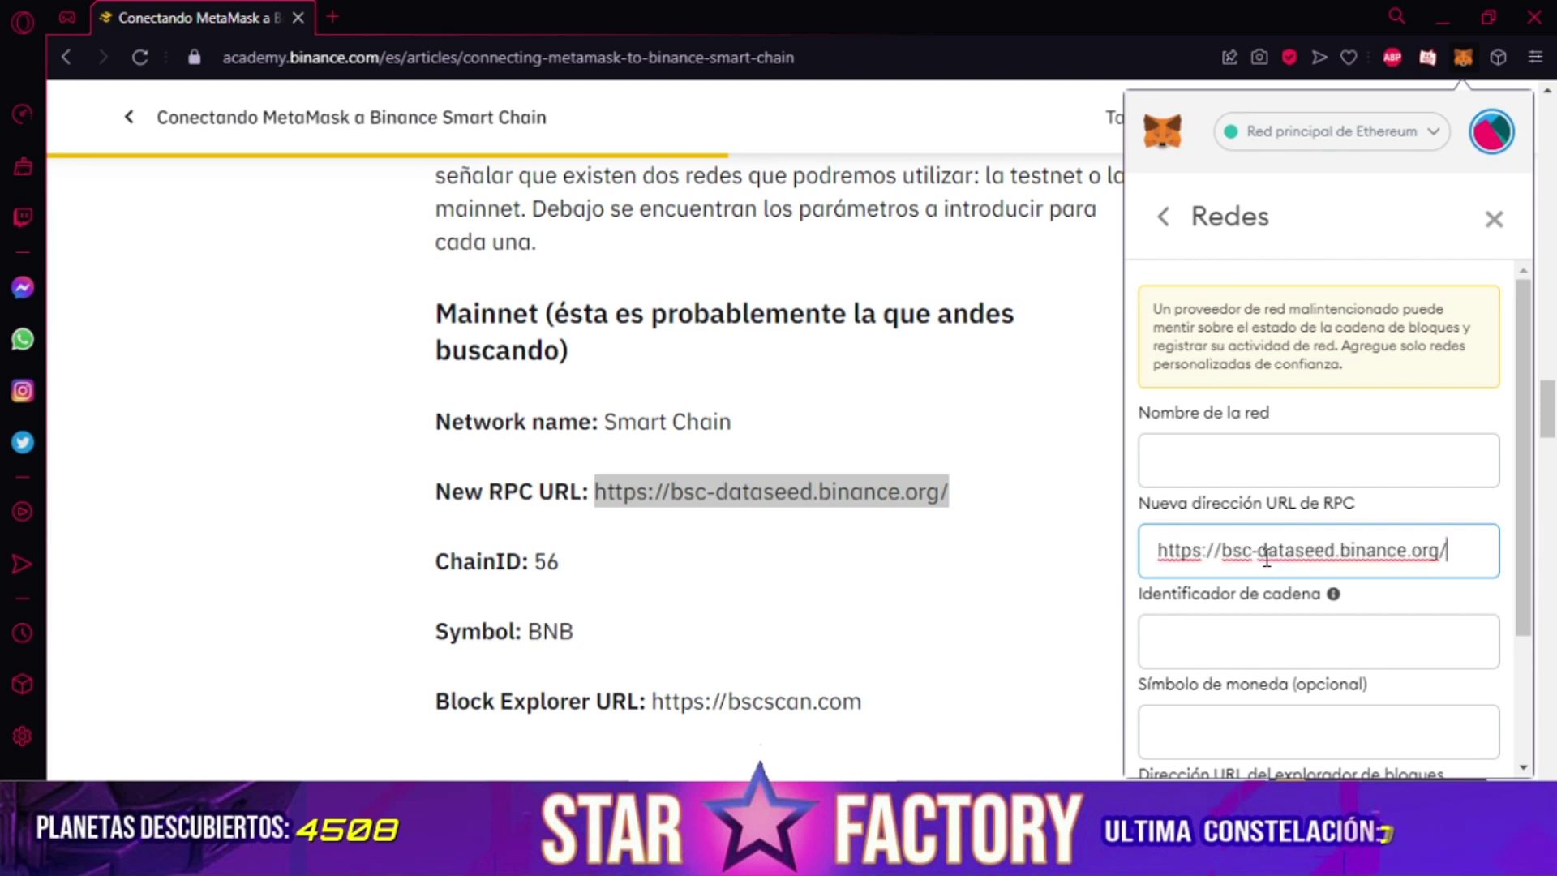
left_click(1306, 453)
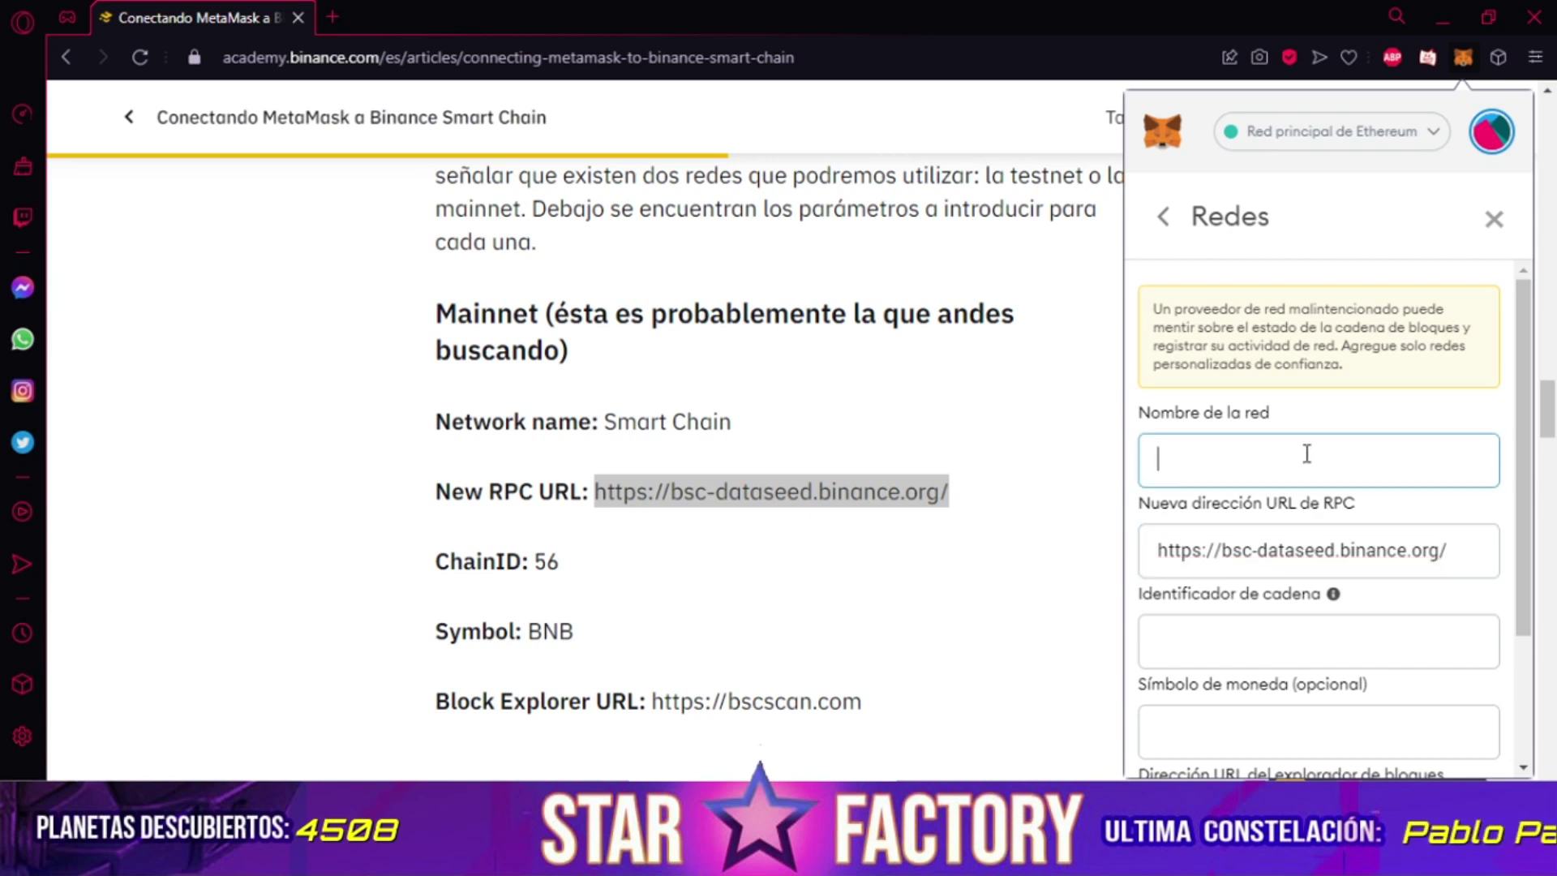
type("Smart Chabin")
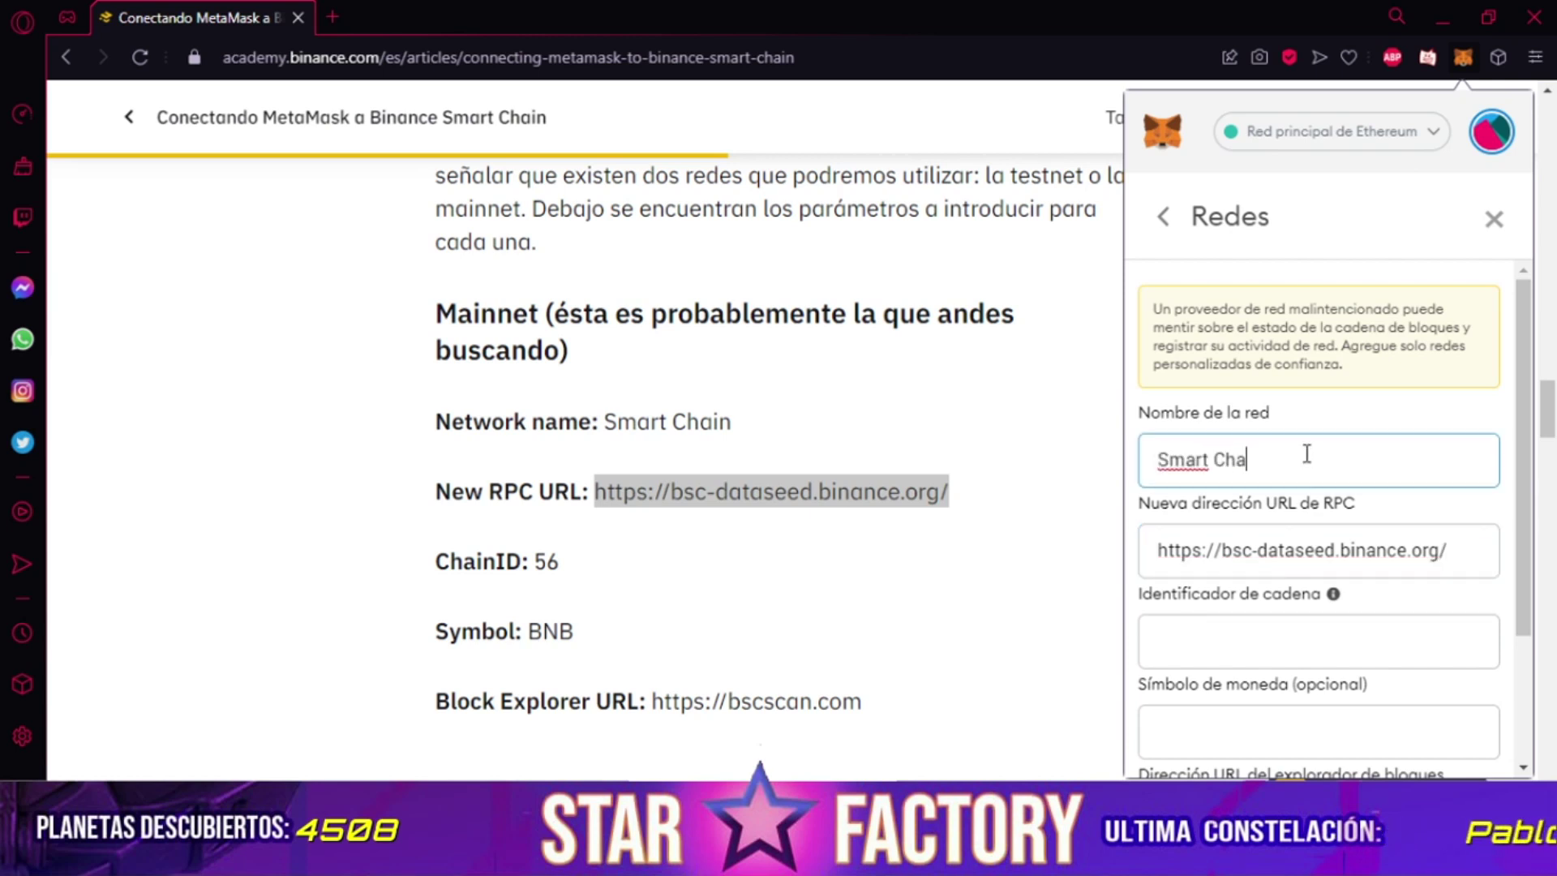
key("BackSpace")
key("BackSpace")
key("BackSpace")
type("in")
left_click(1276, 652)
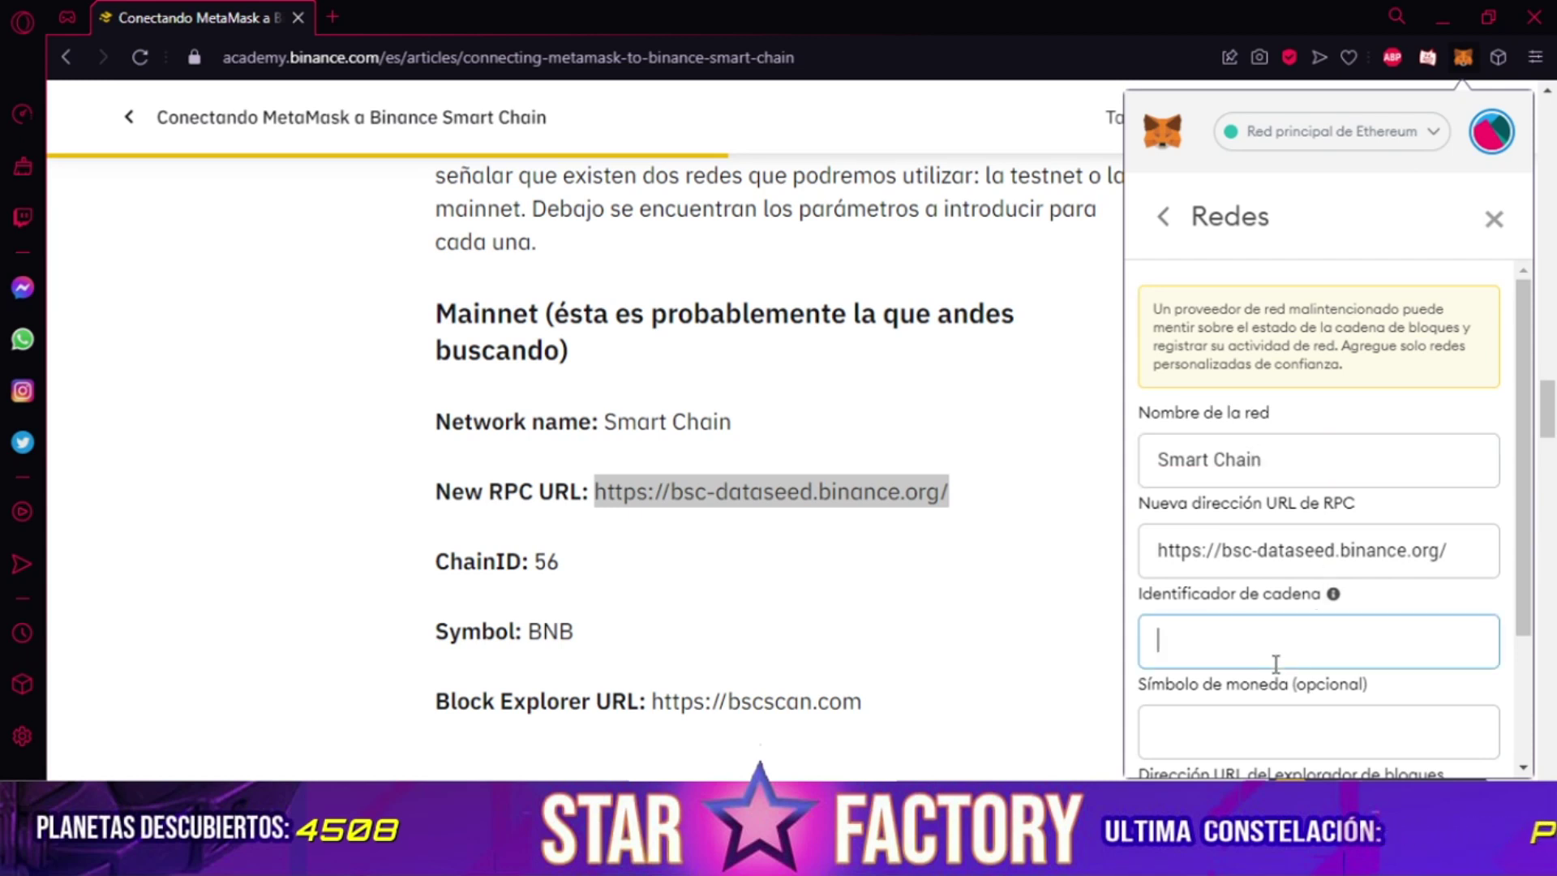
type("56")
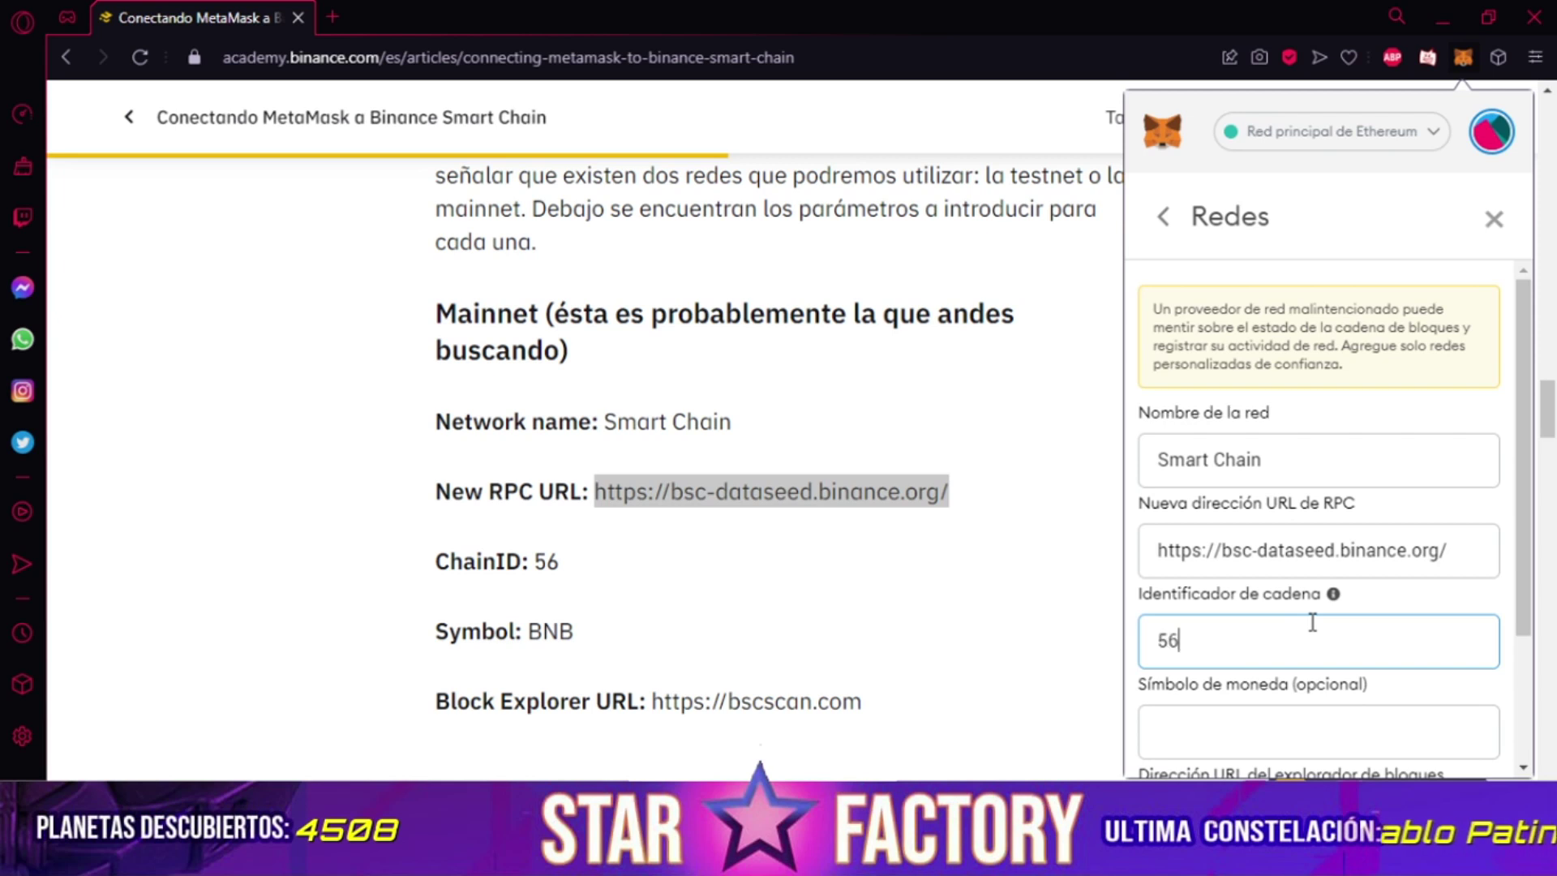
scroll(1312, 617, "down", 2)
left_click(1295, 600)
type("BNB")
scroll(1286, 600, "down", 1)
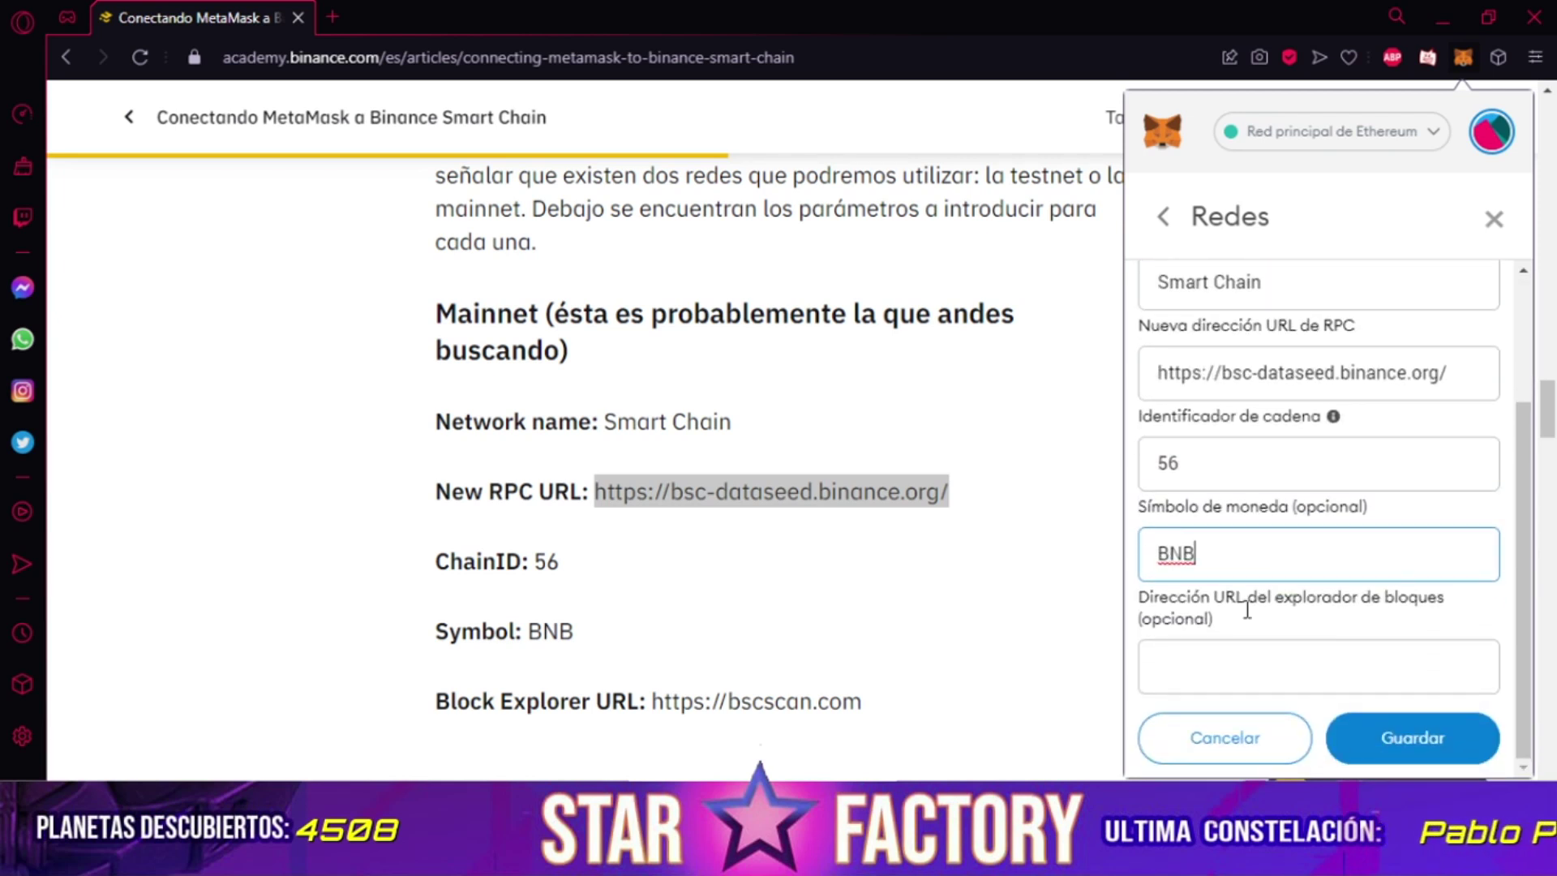
left_click(1263, 667)
type("h")
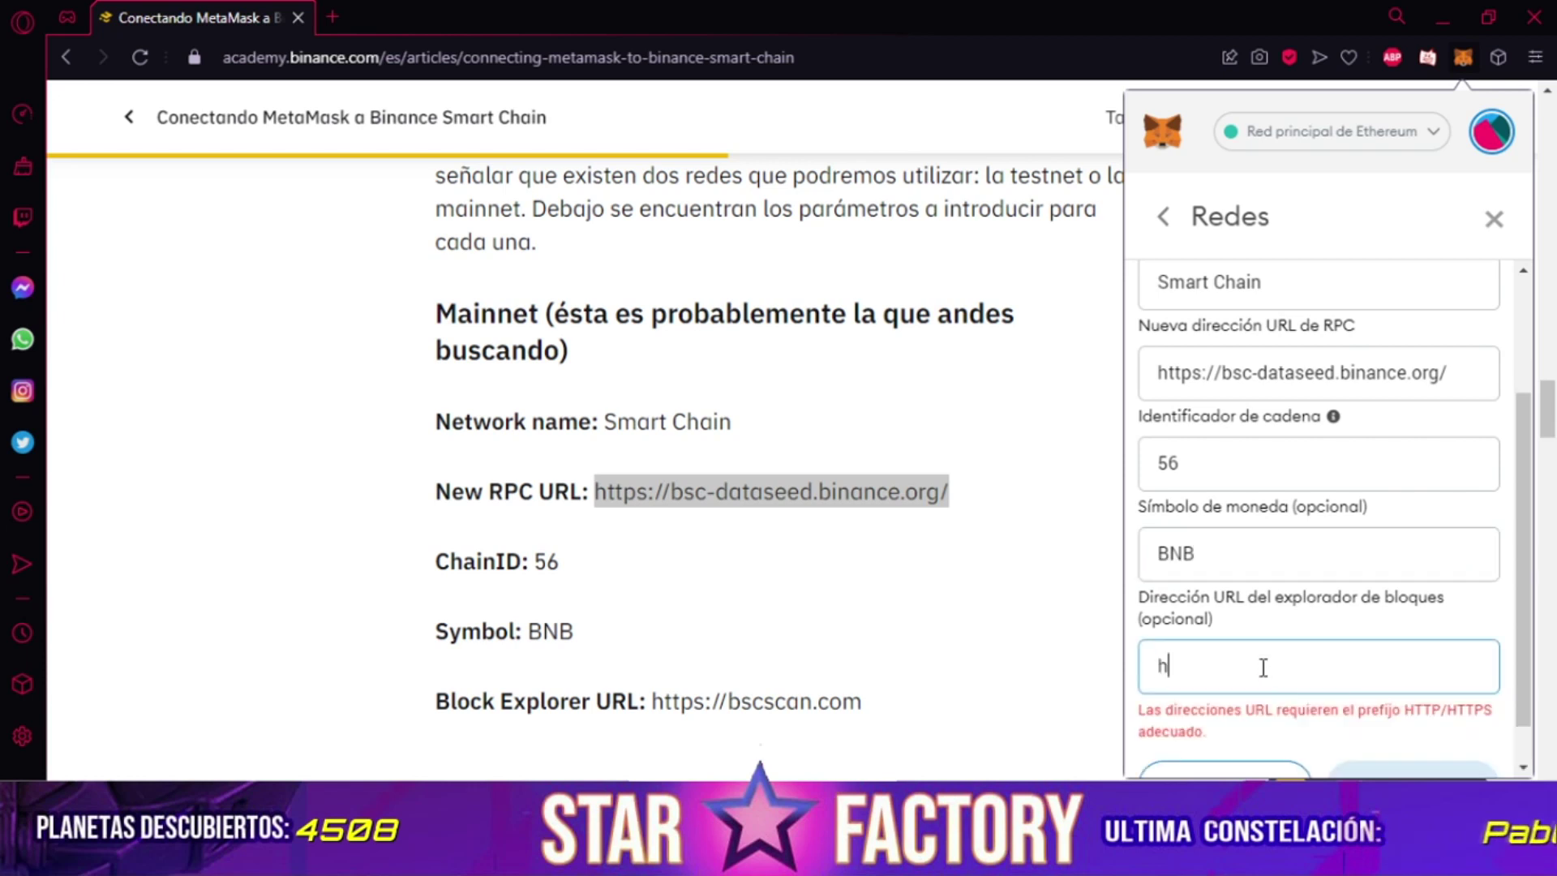
type("tto")
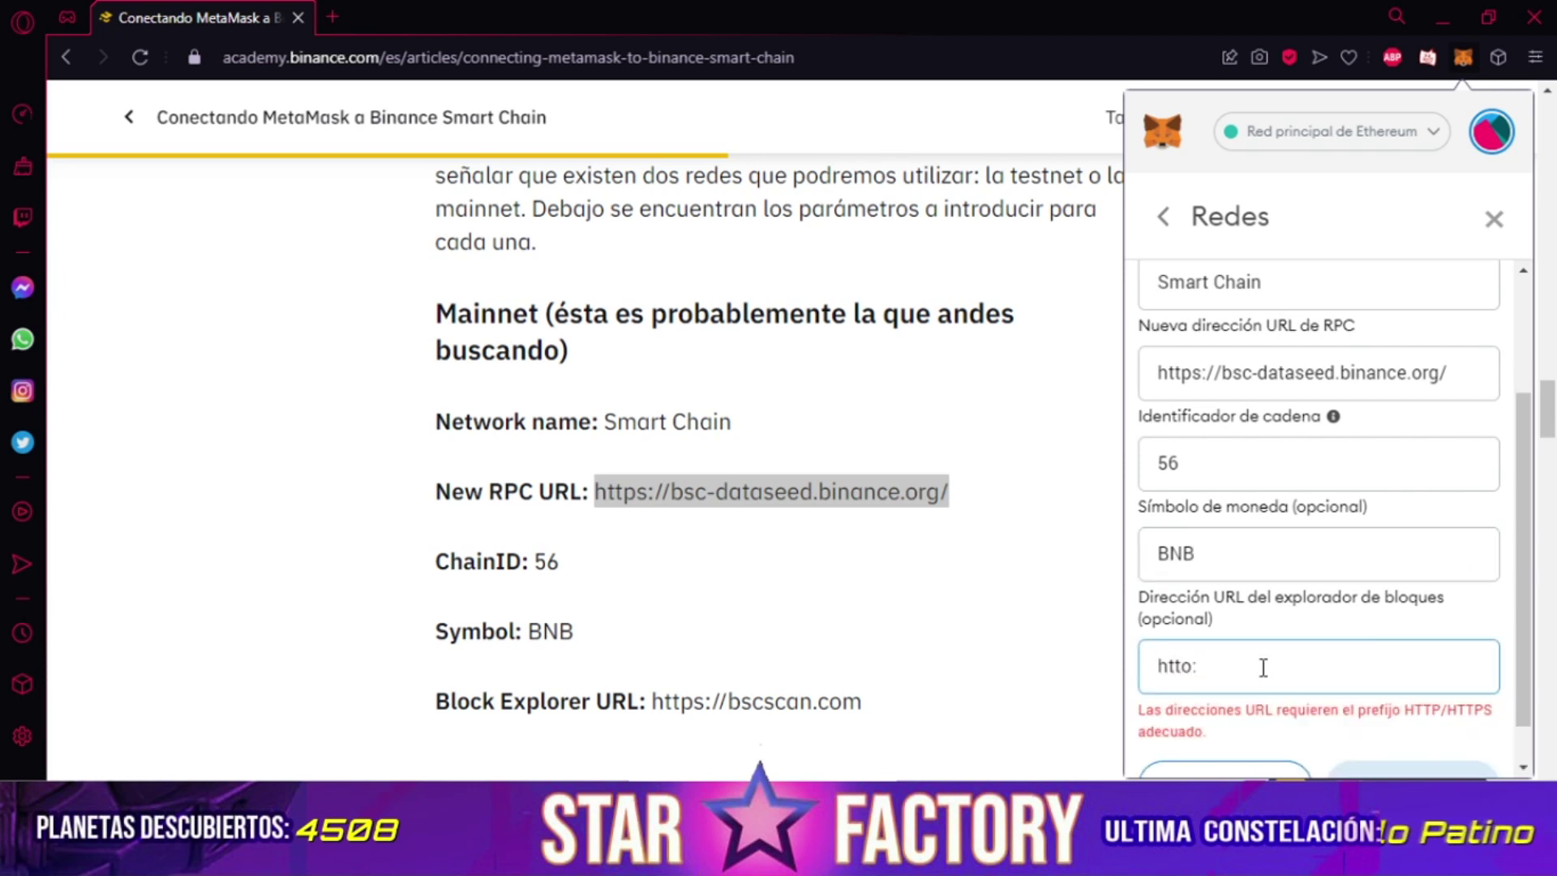
key("BackSpace")
type("p:")
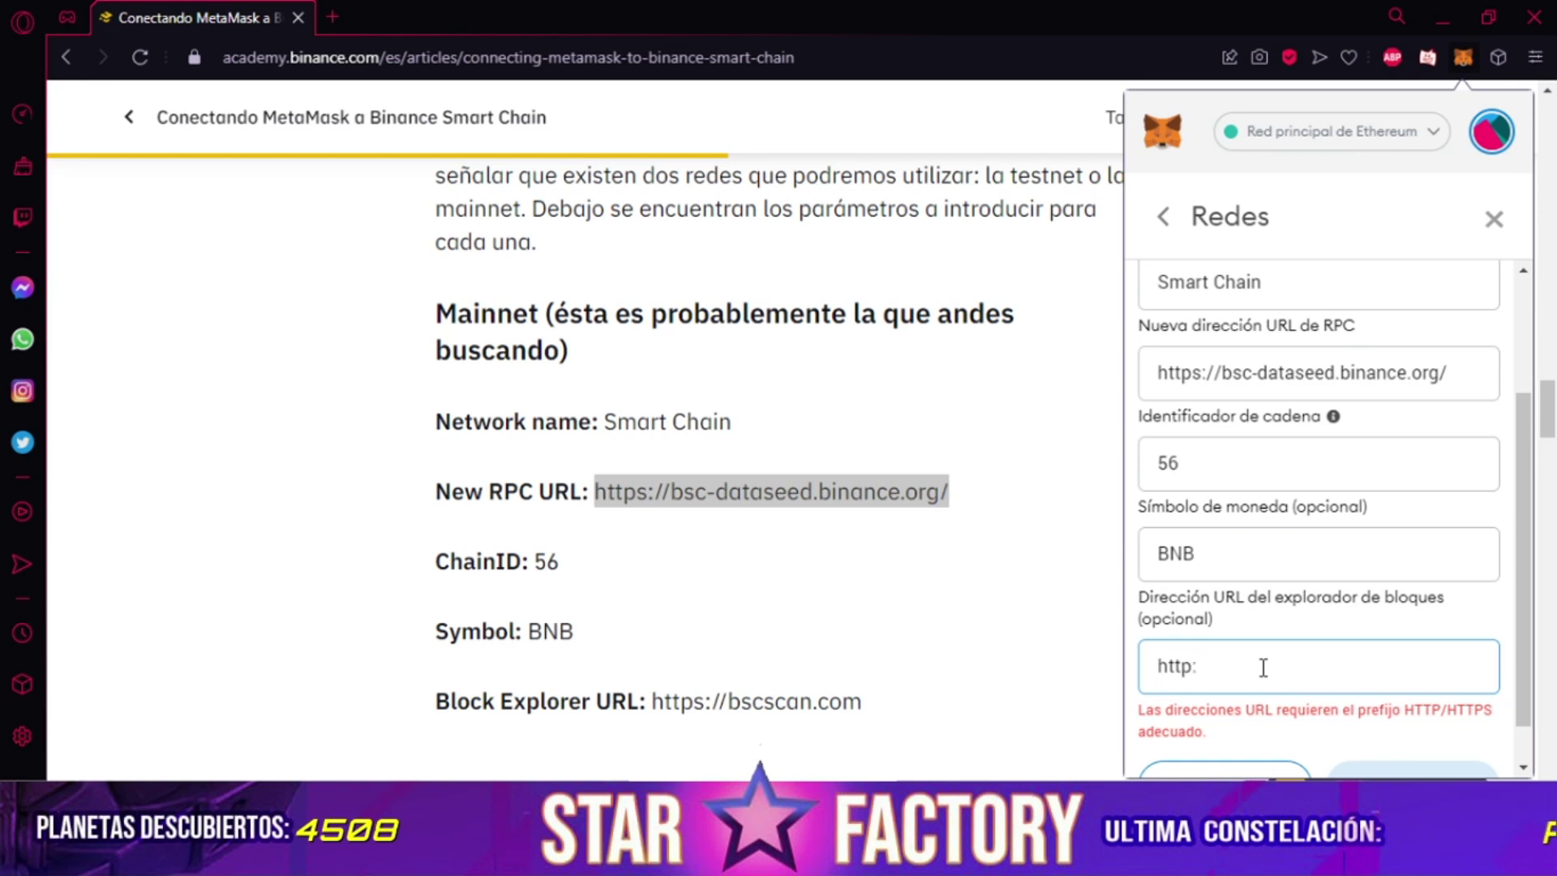
type("//b")
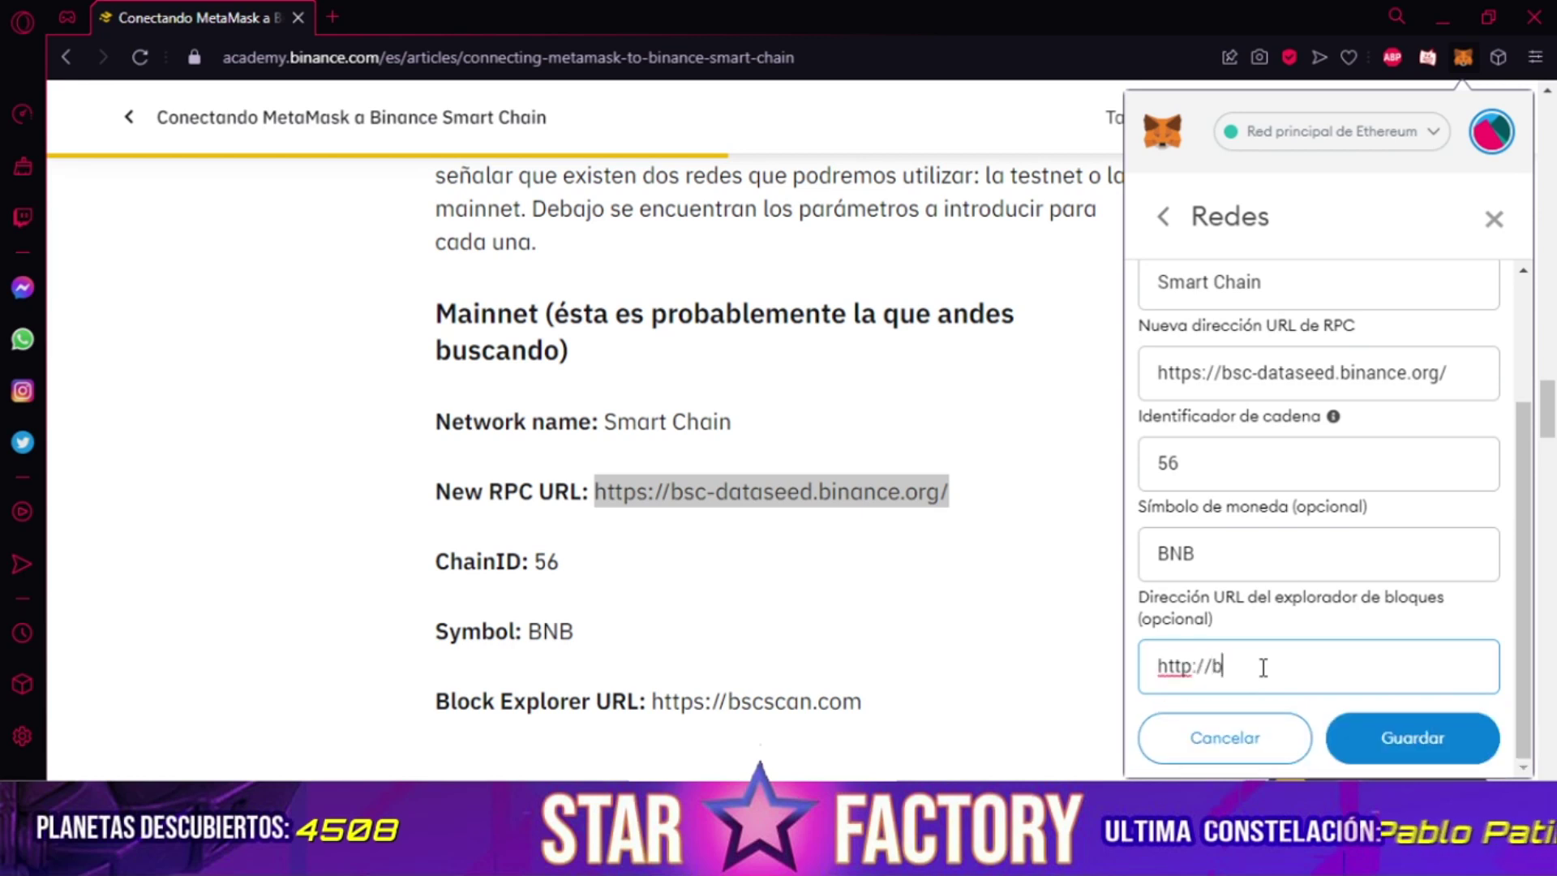
type("scscan.com")
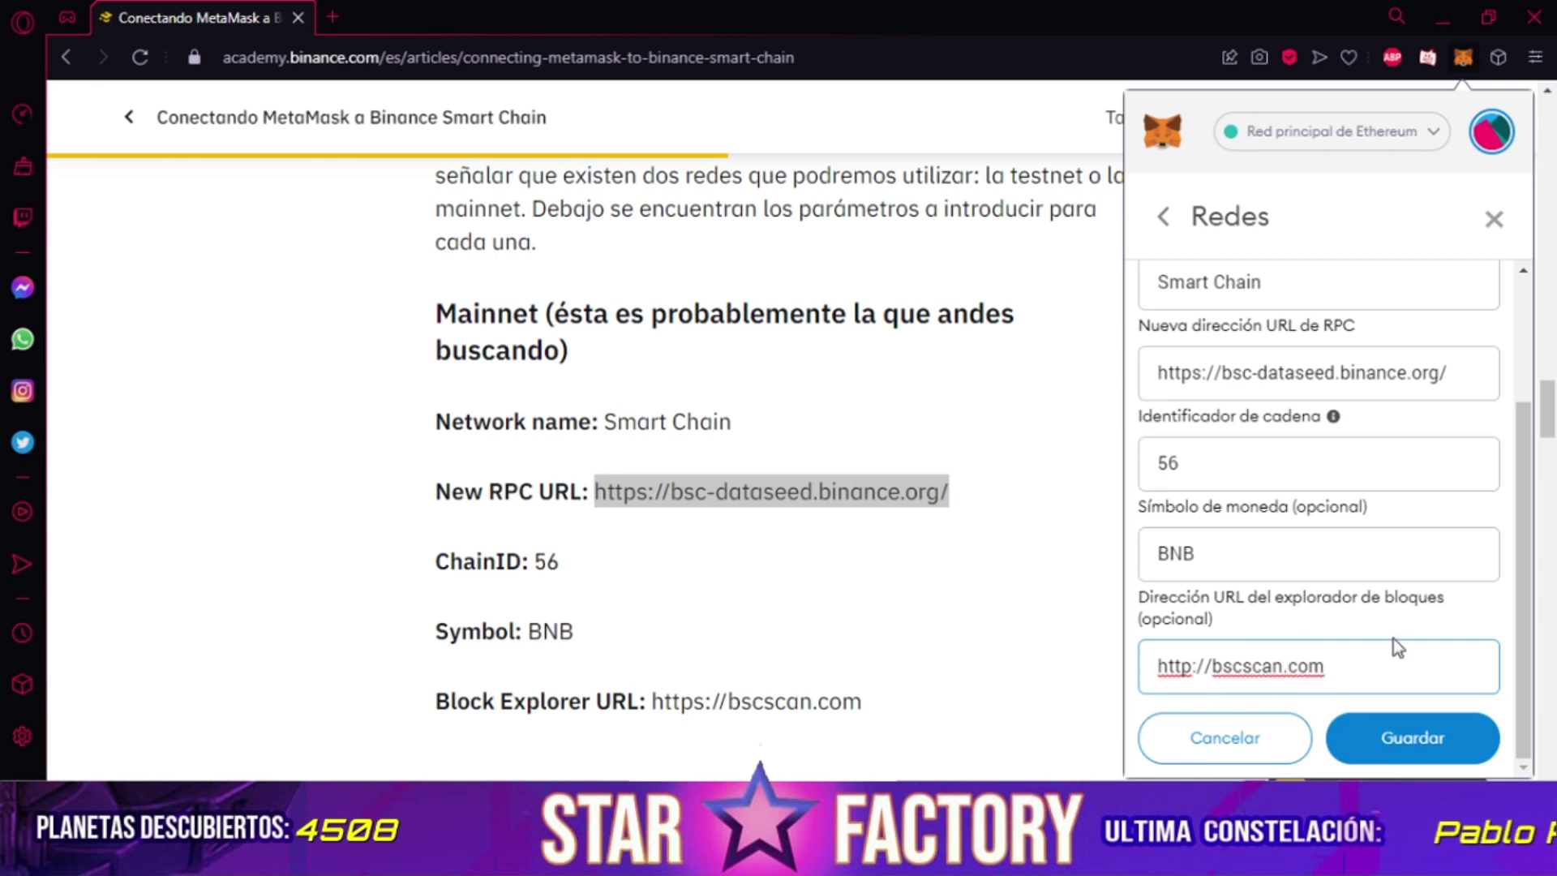
left_click(1407, 732)
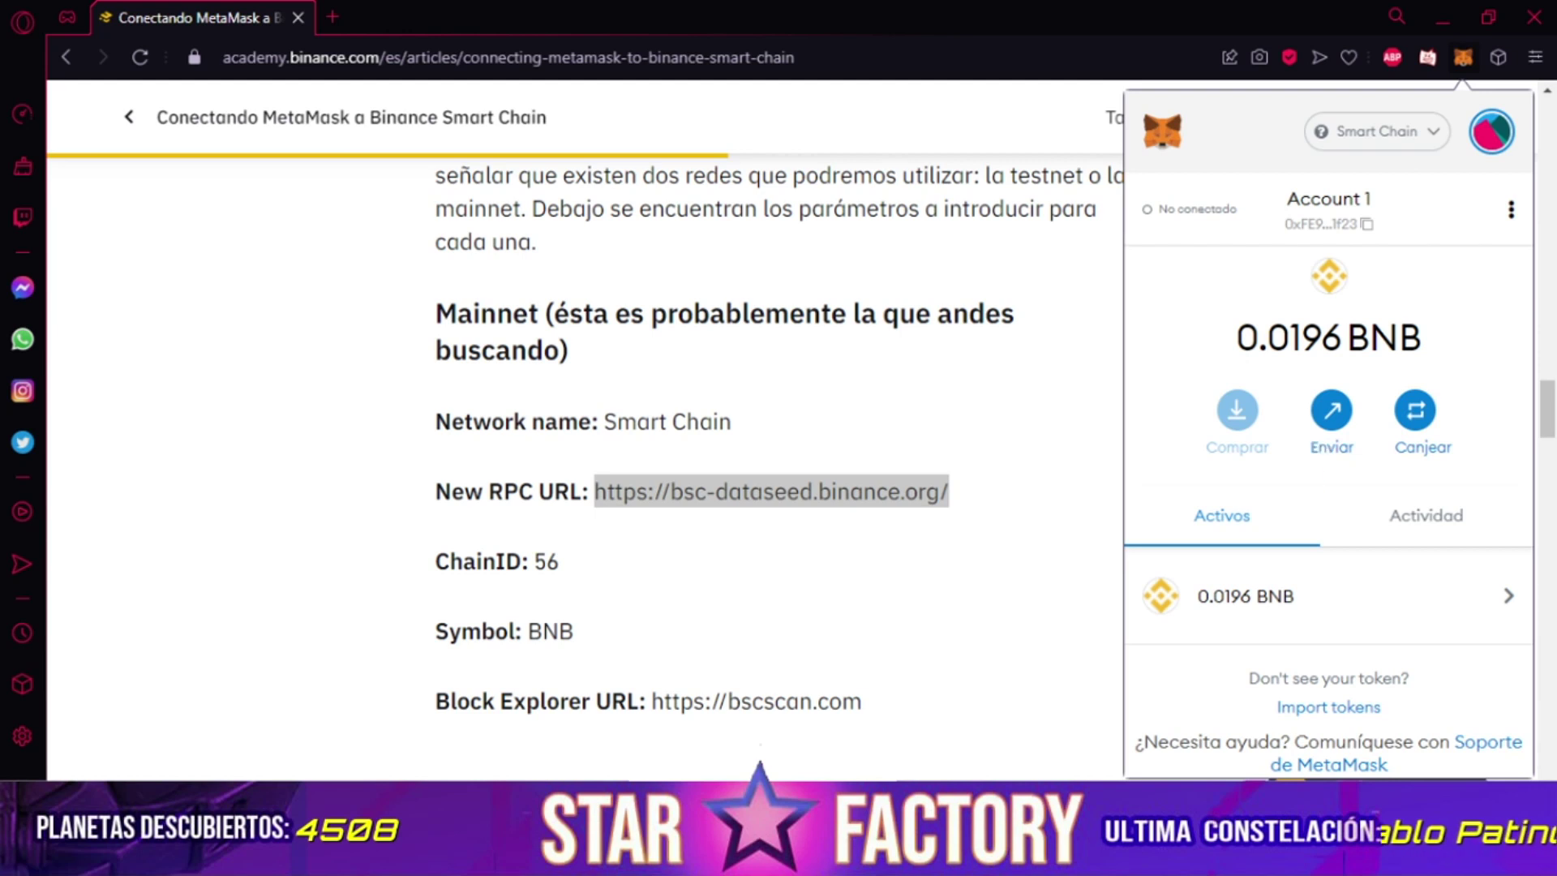
Close the MetaMask popup once Smart Chain shows the 0.0196 BNB balance.
key("Escape")
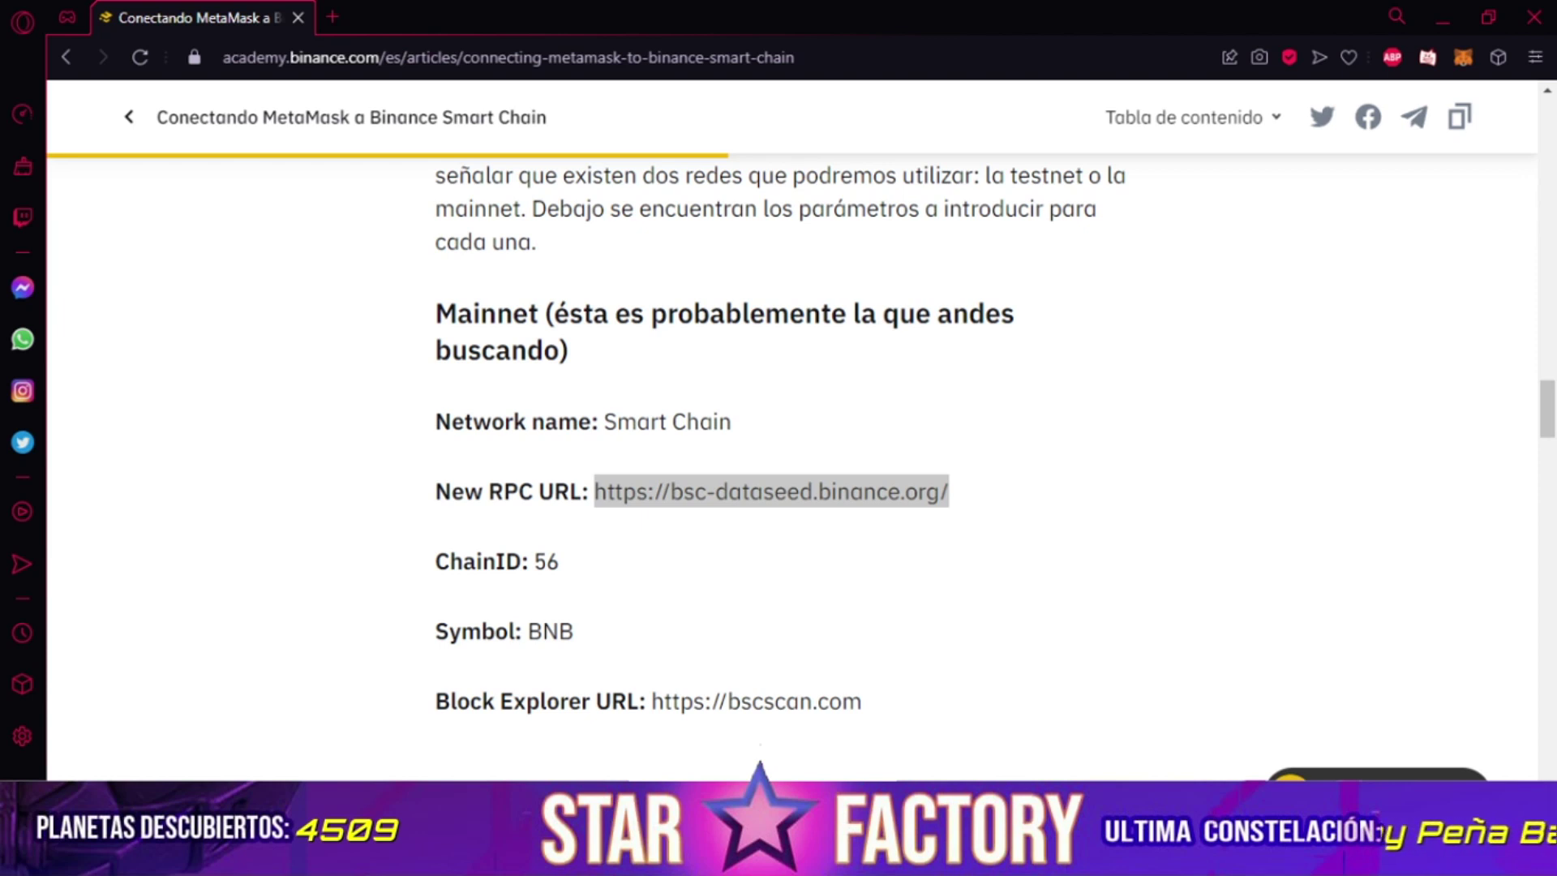
Reopen MetaMask and copy the Account 1 wallet address to the clipboard.
left_click(1456, 84)
left_click(1463, 57)
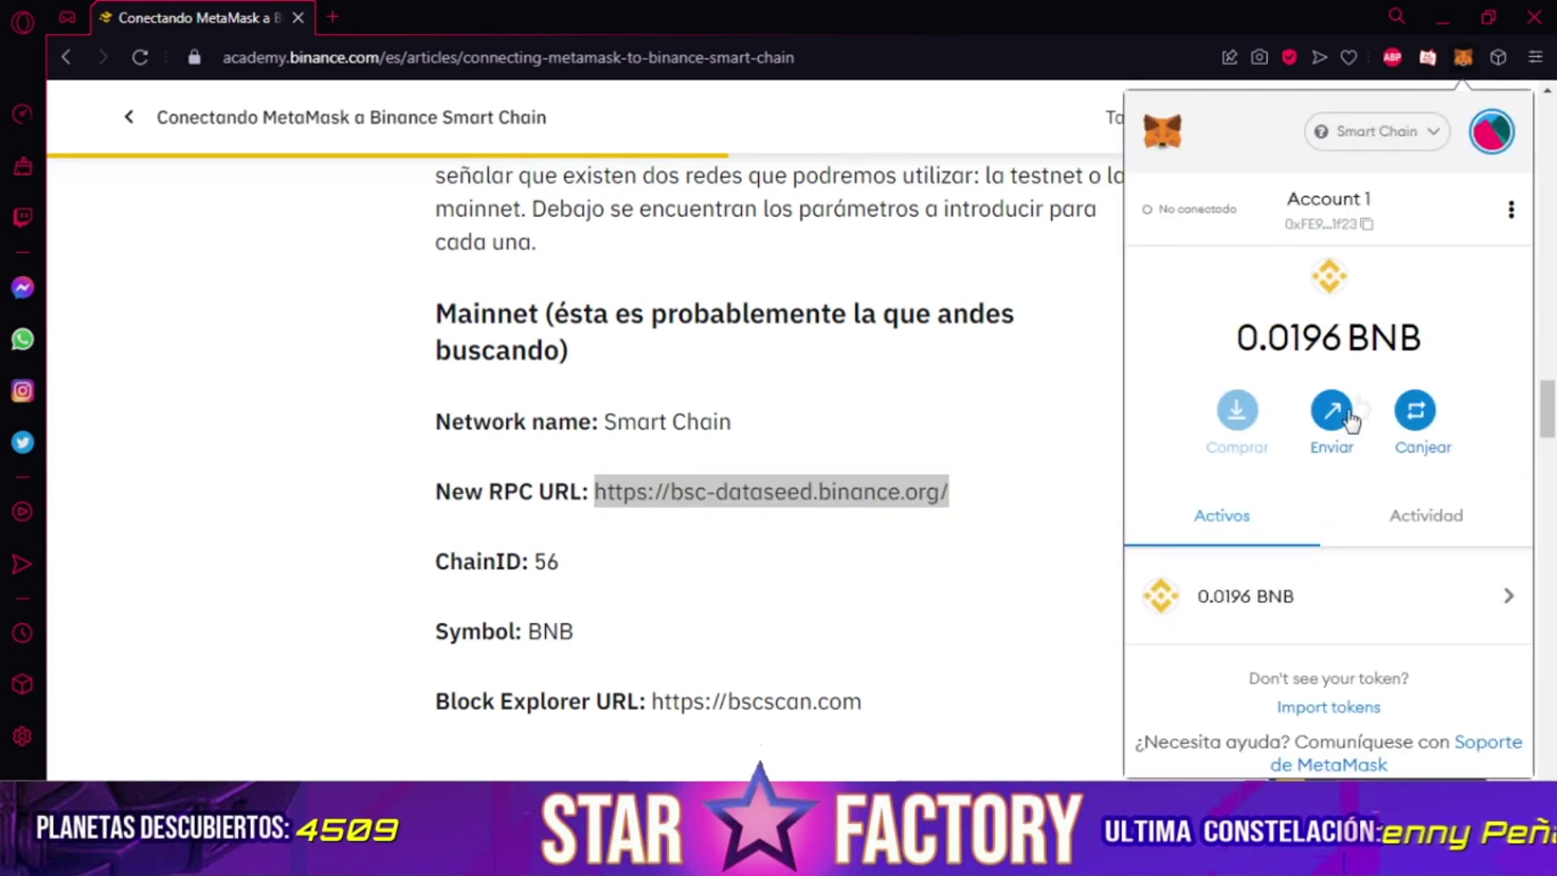
left_click(1355, 215)
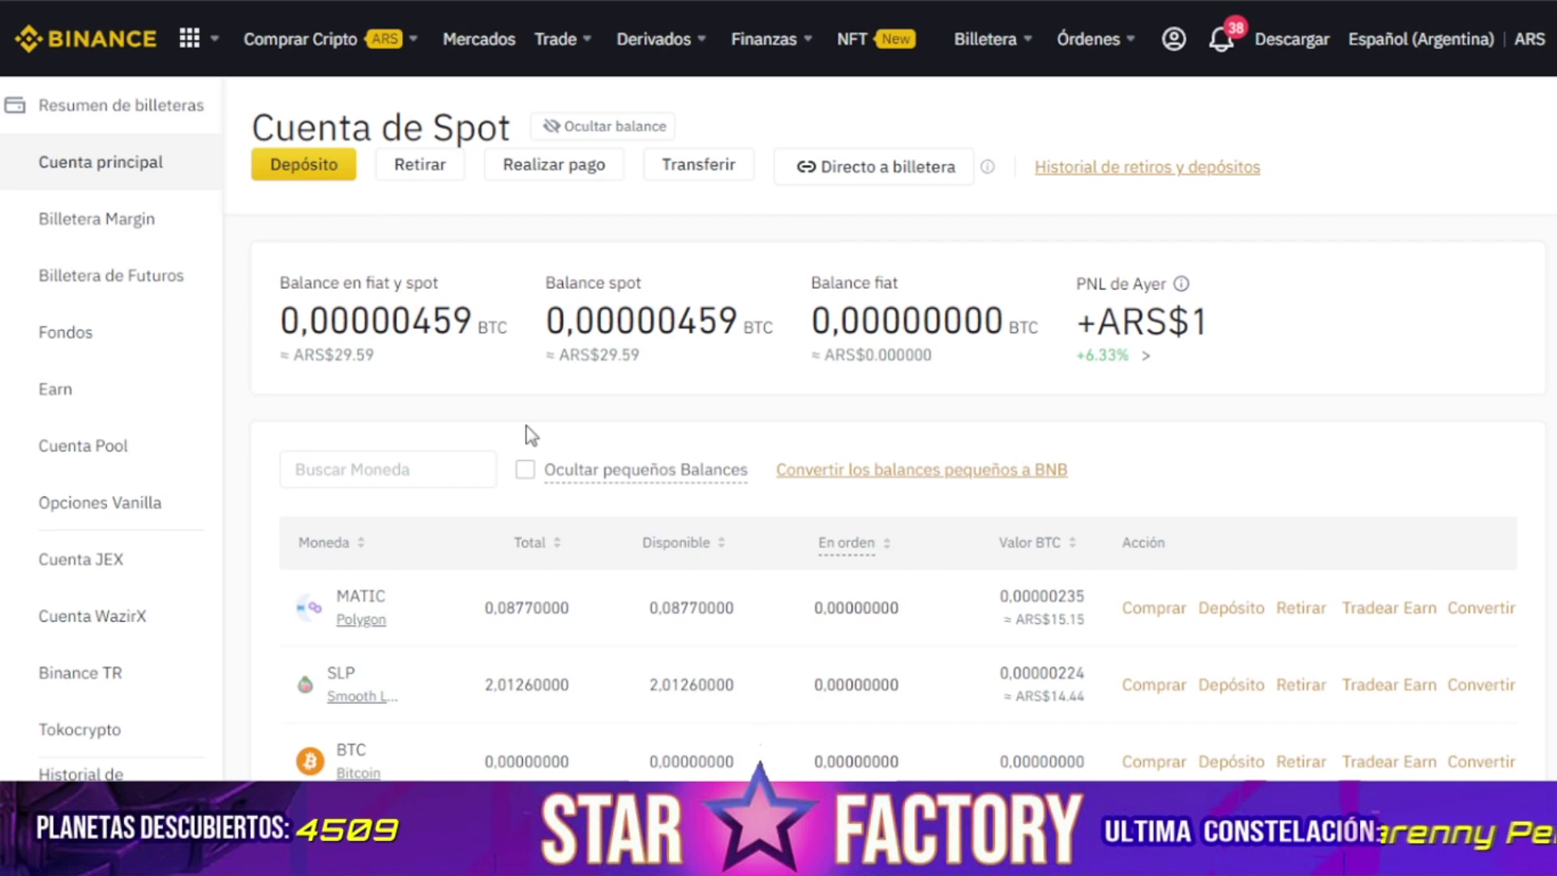
Scroll the Cuenta de Spot coin table down until the BNB row is visible.
scroll(529, 435, "down", 3)
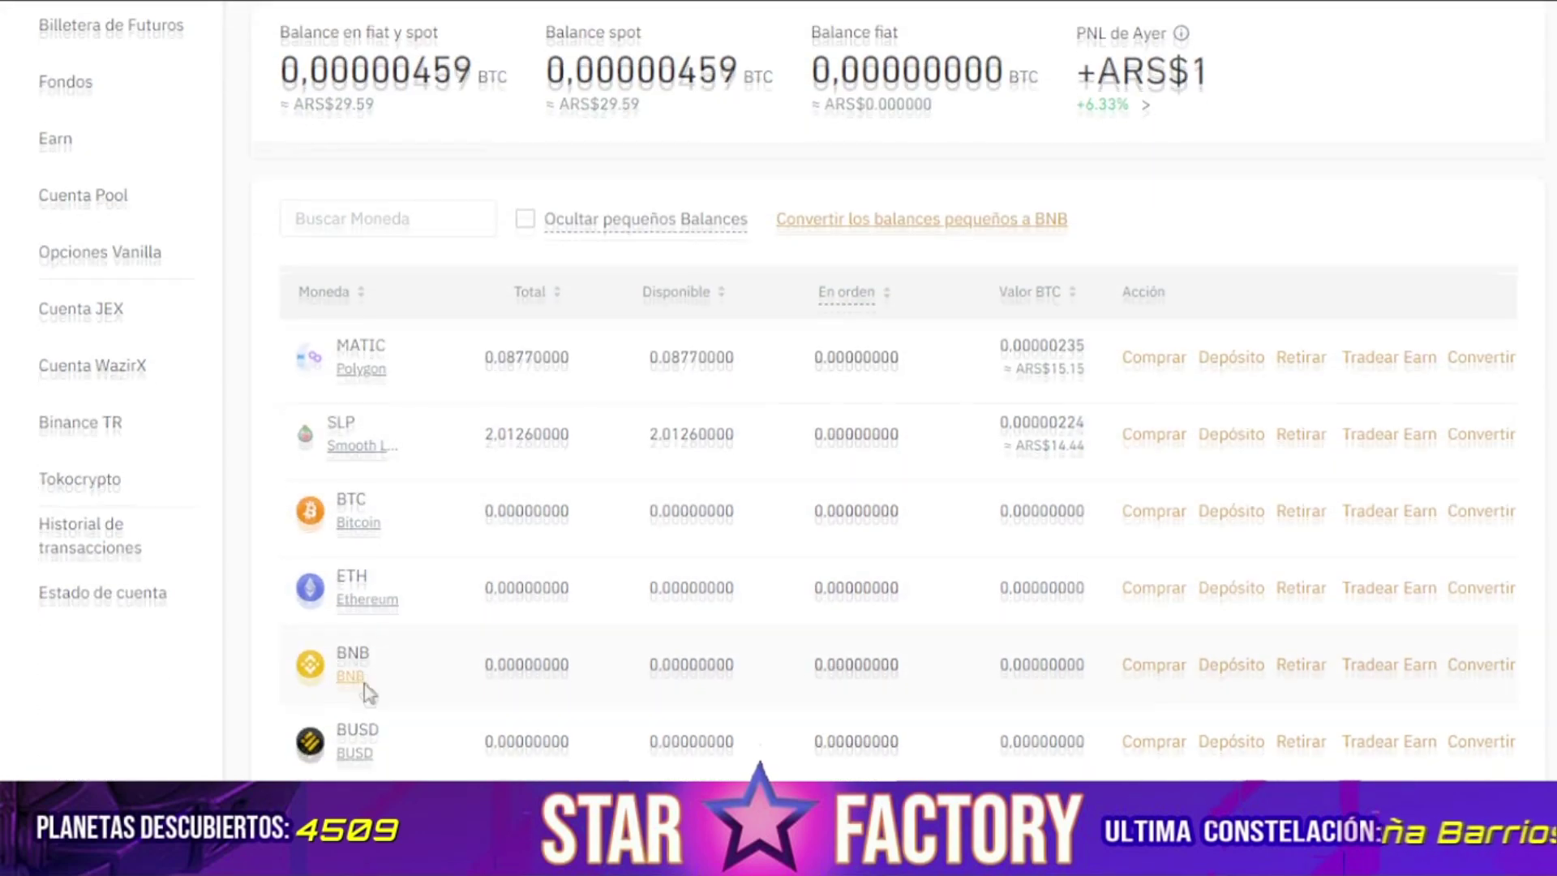
scroll(367, 694, "down", 1)
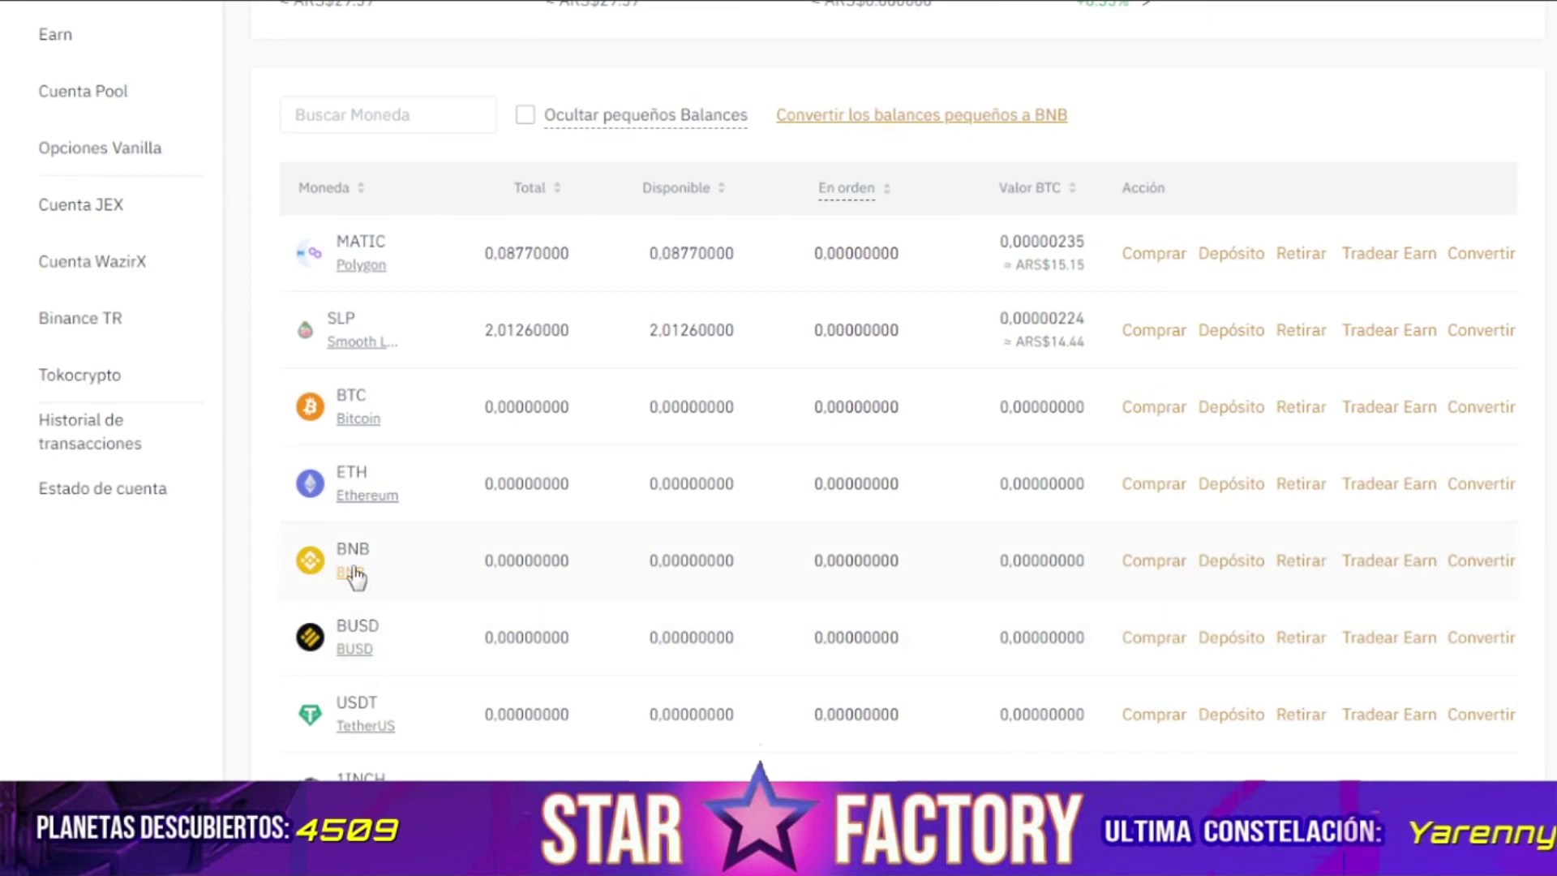
Start a BNB withdrawal, paste the MetaMask address as the destination, and open the network list.
left_click(1298, 566)
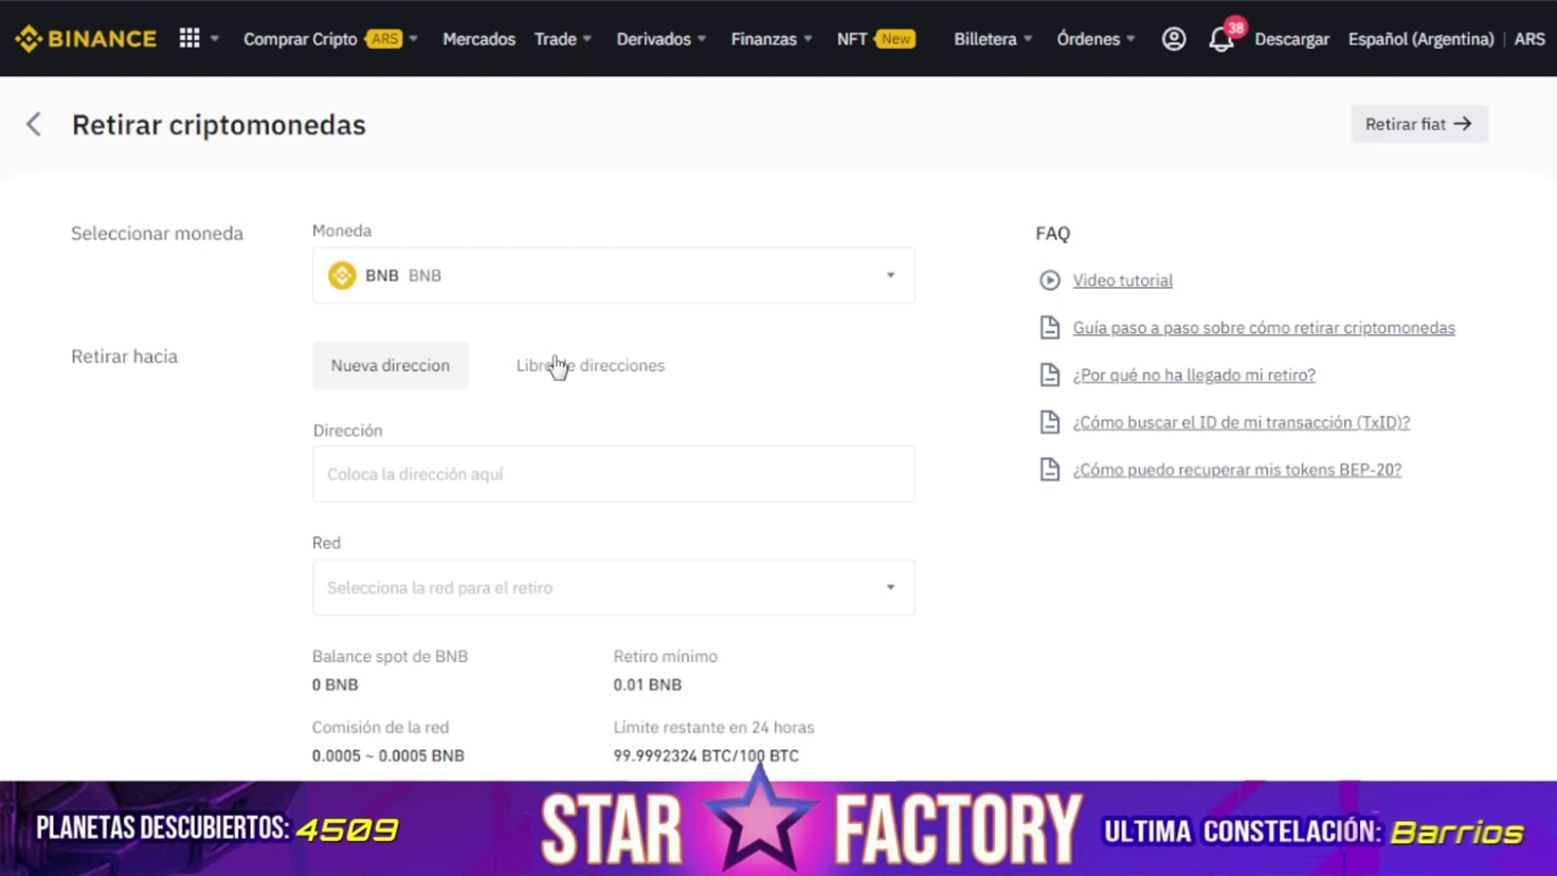
left_click(443, 453)
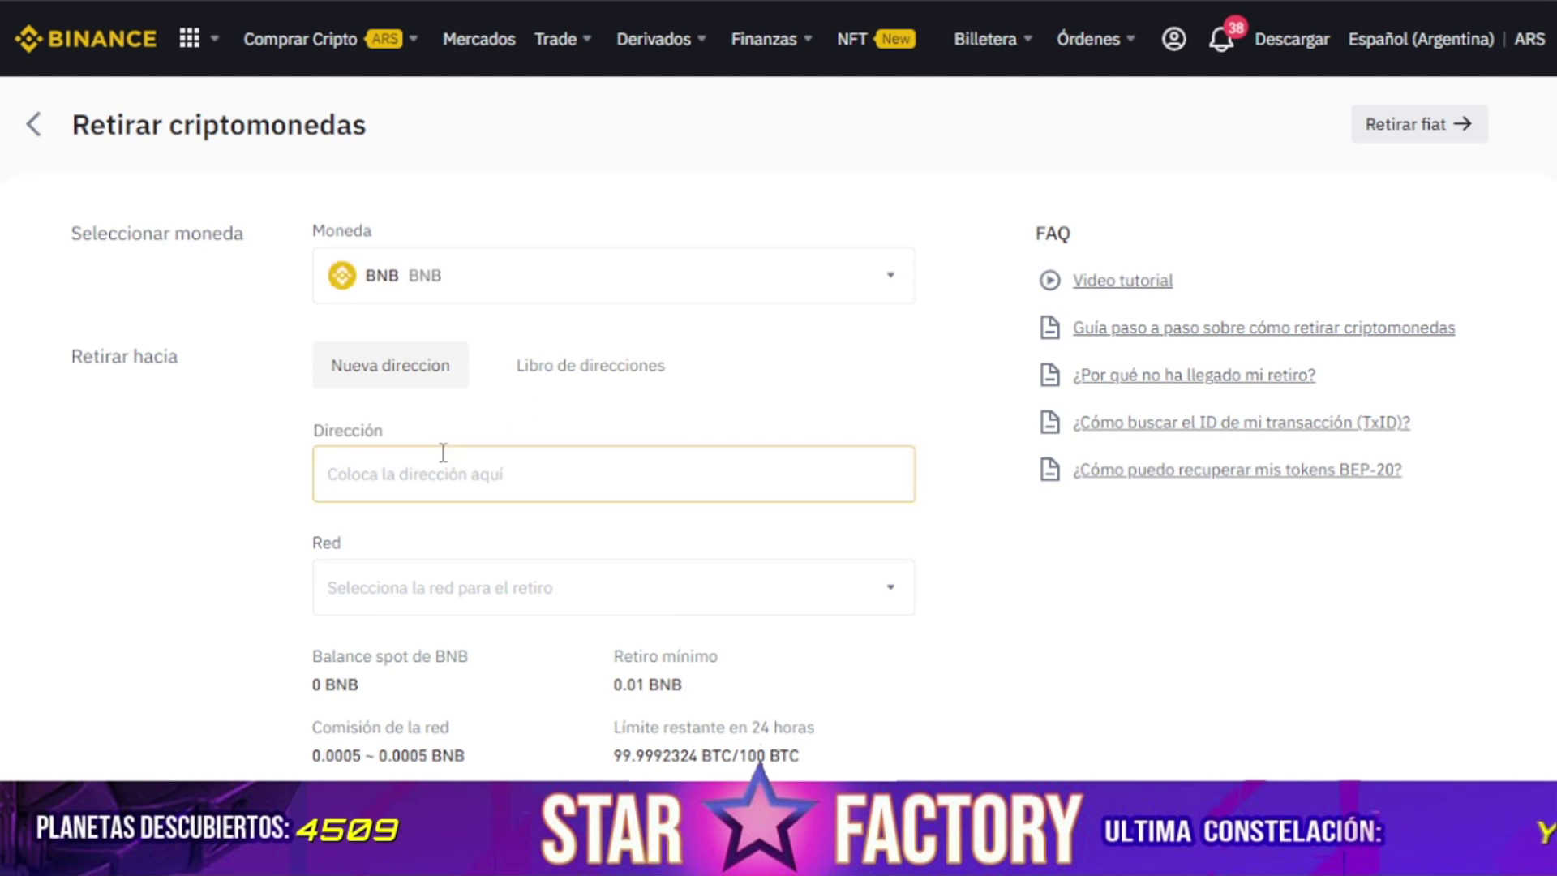
type("0xFE9d1F5b50a68DbC6f094ed511e8032F698e1f23")
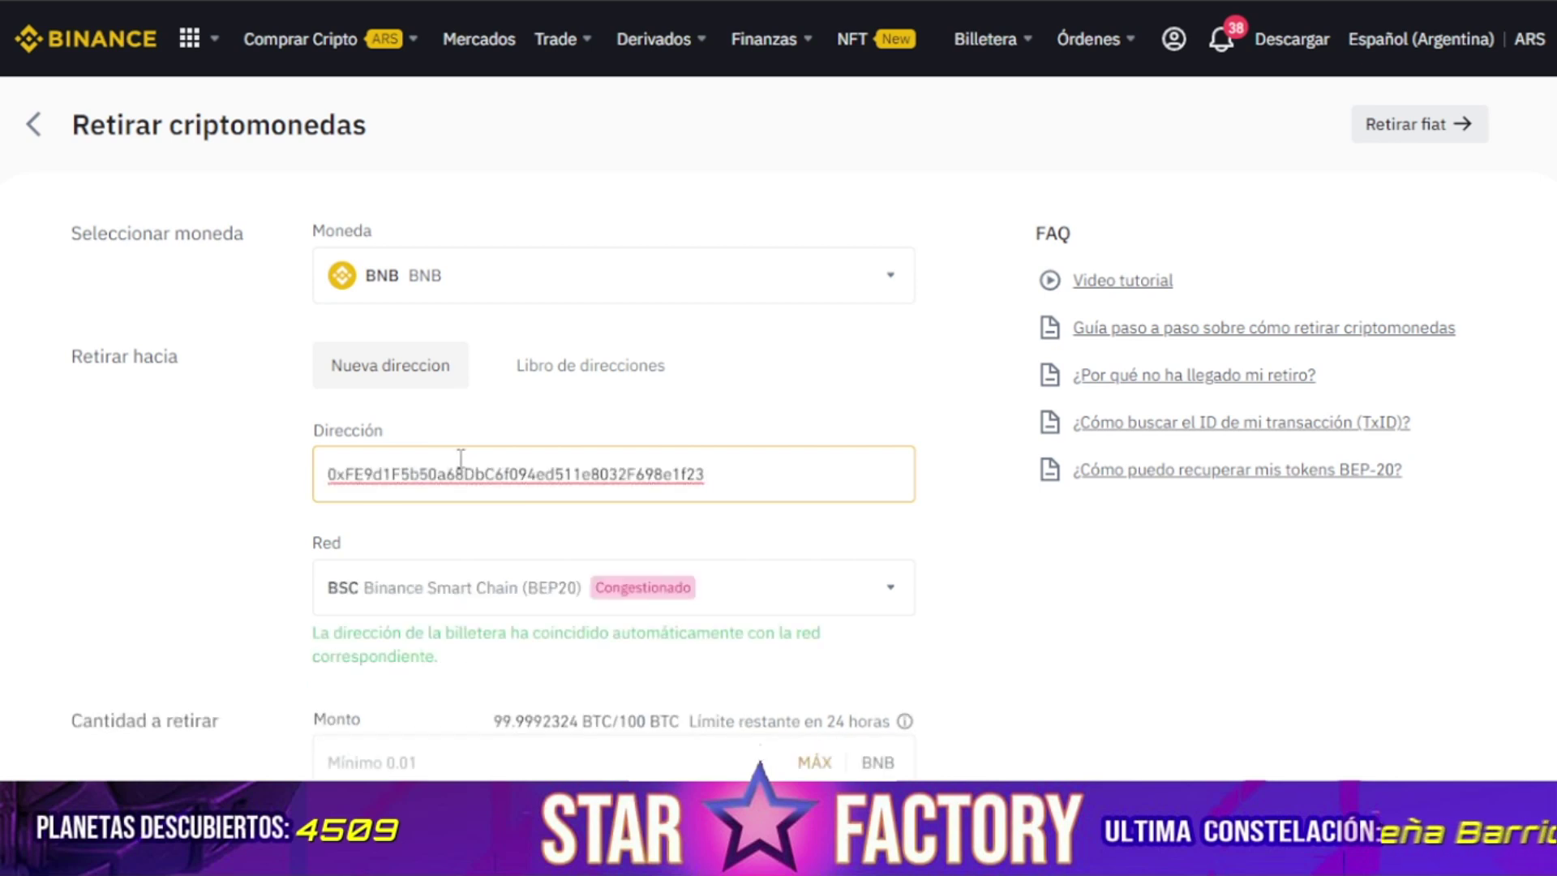
scroll(461, 459, "down", 2)
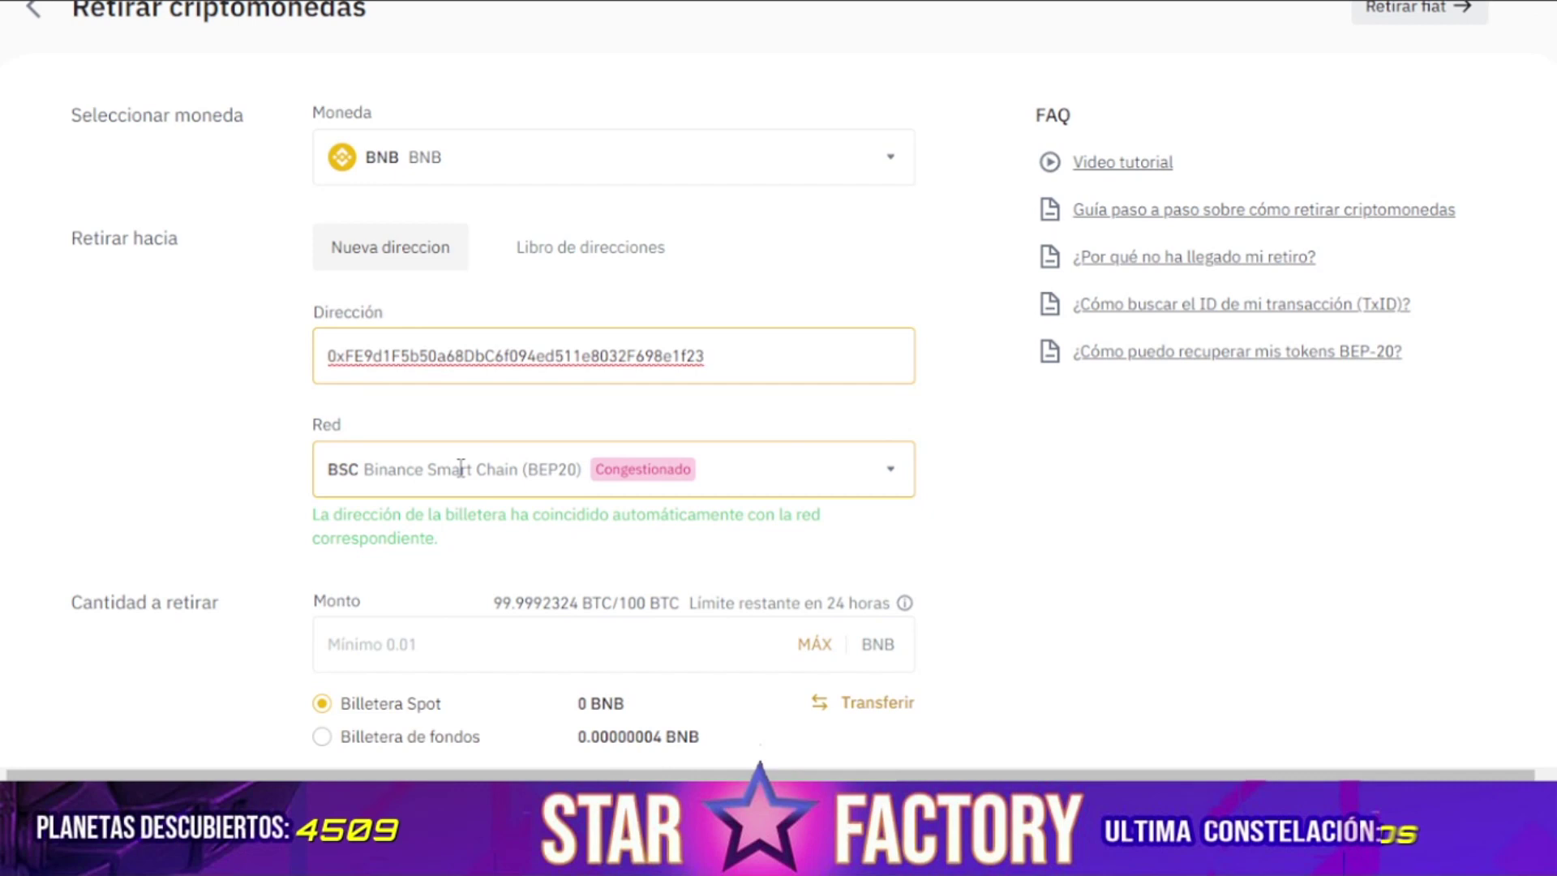
left_click(461, 468)
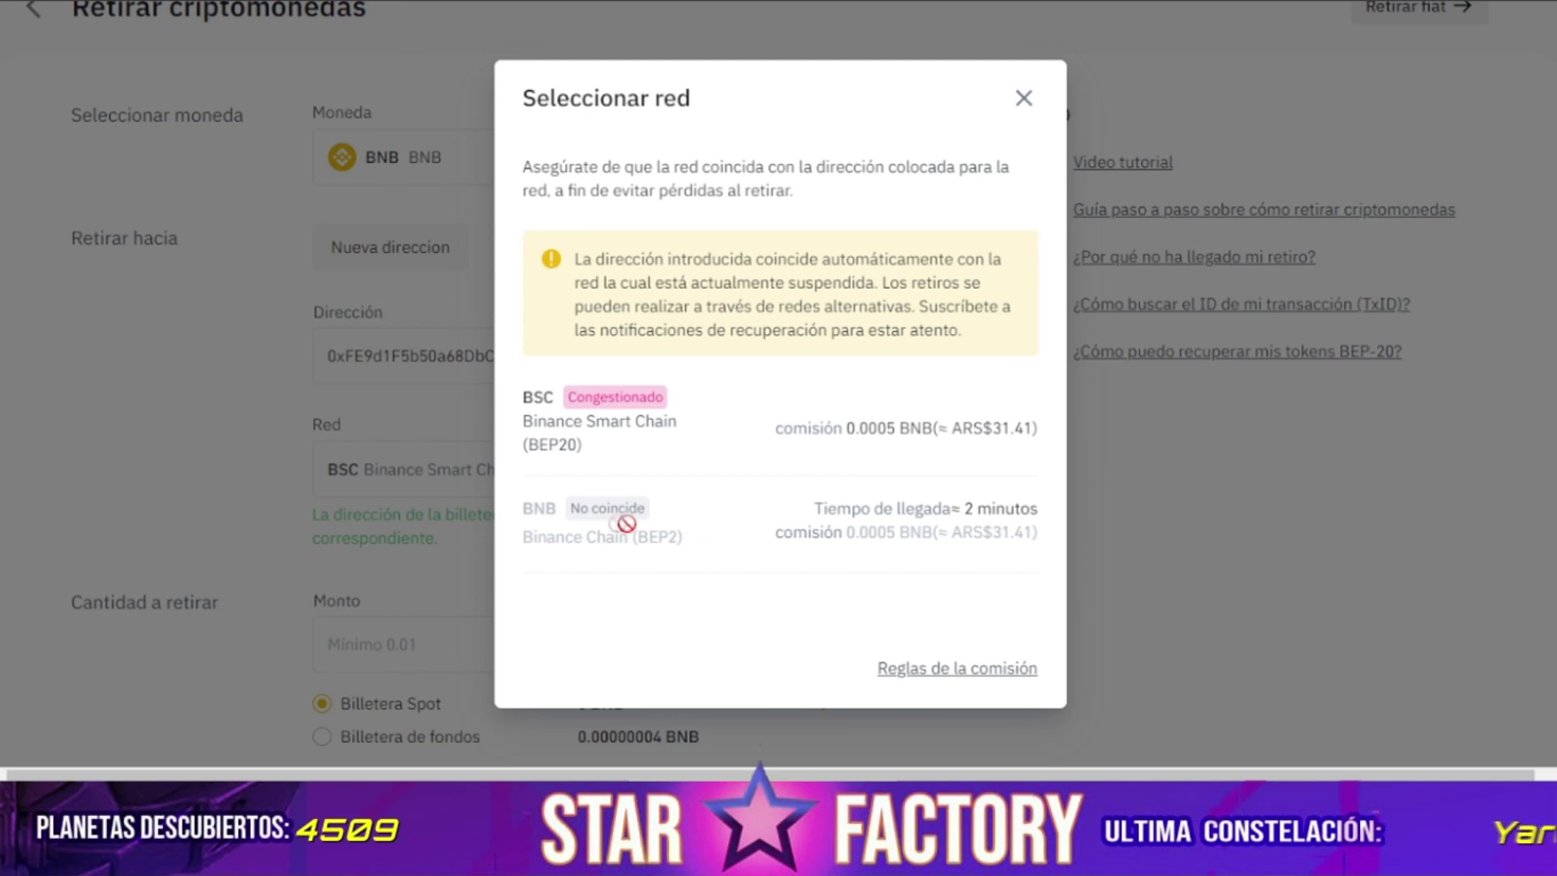
Review and close the network list, keeping BSC (BEP20), then focus the withdrawal amount field.
left_click(1021, 99)
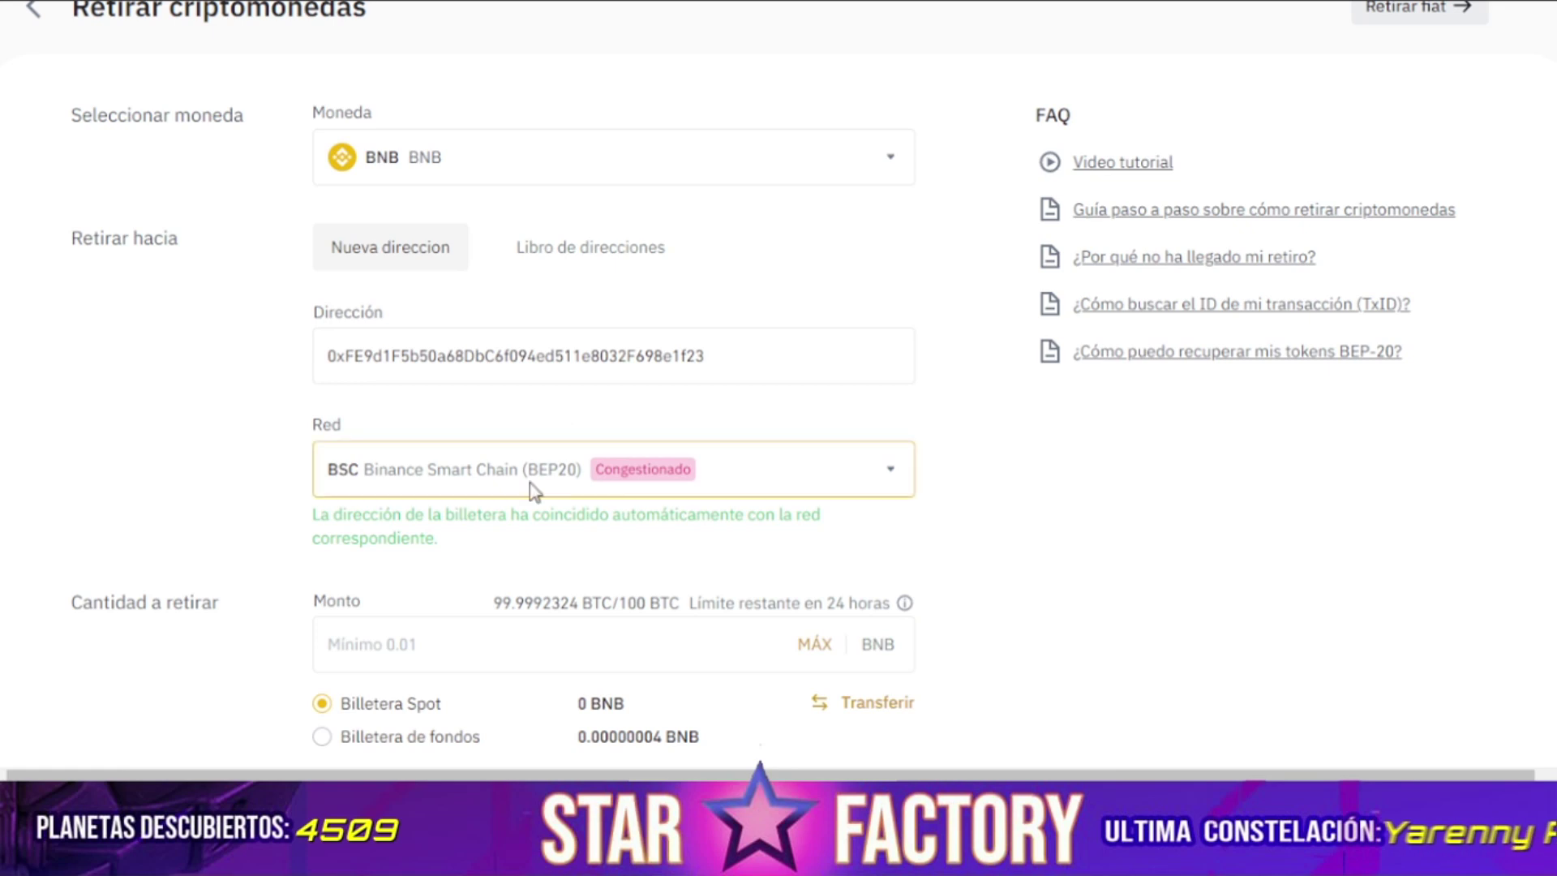
left_click(532, 485)
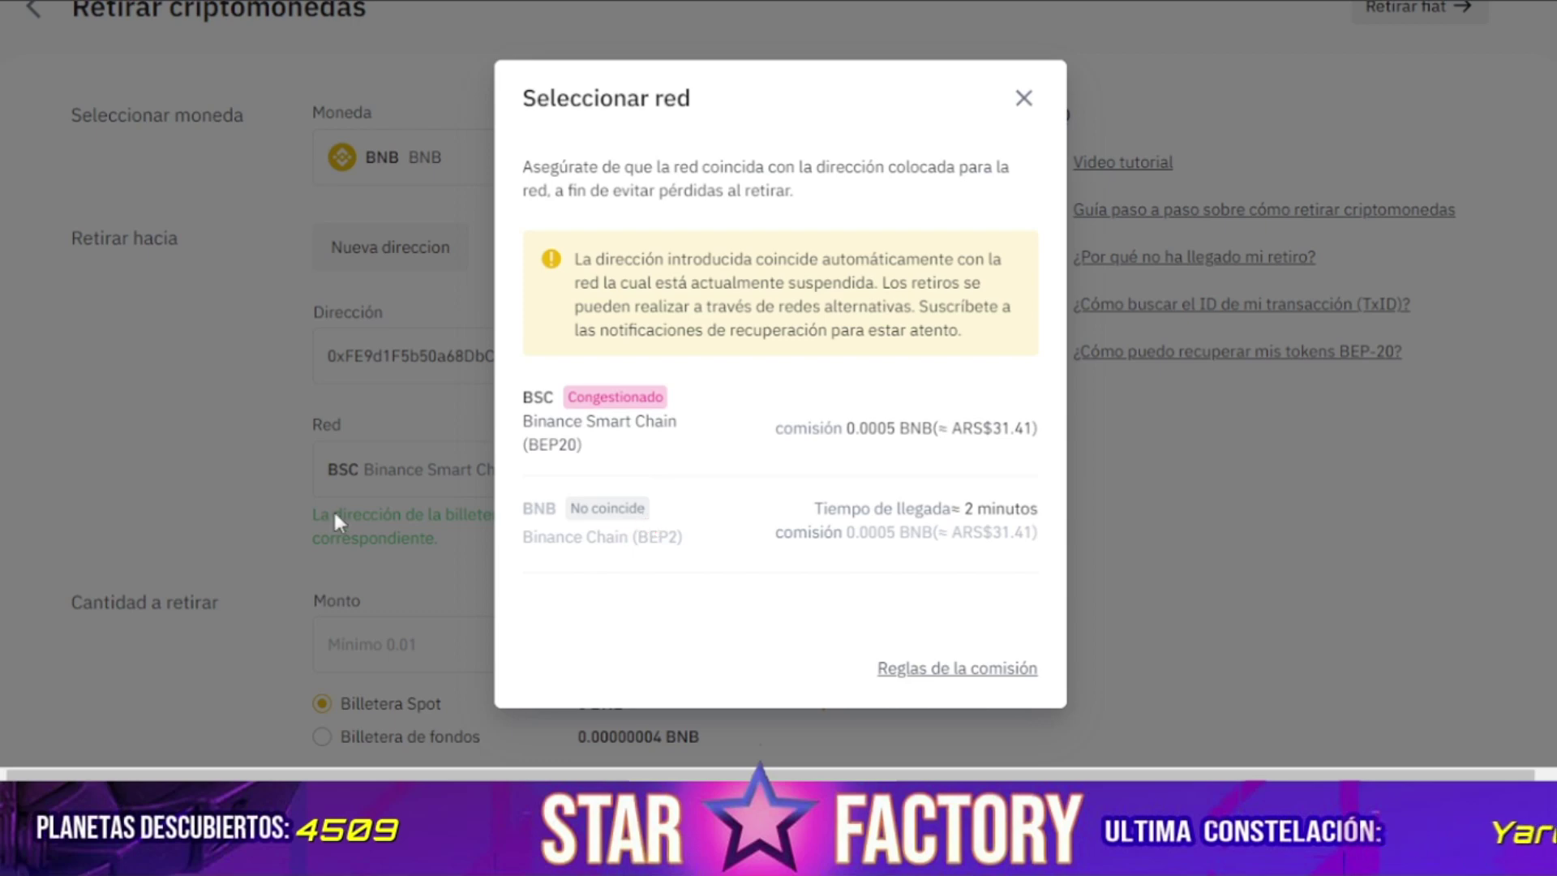
left_click(1023, 98)
scroll(387, 510, "down", 4)
left_click(469, 302)
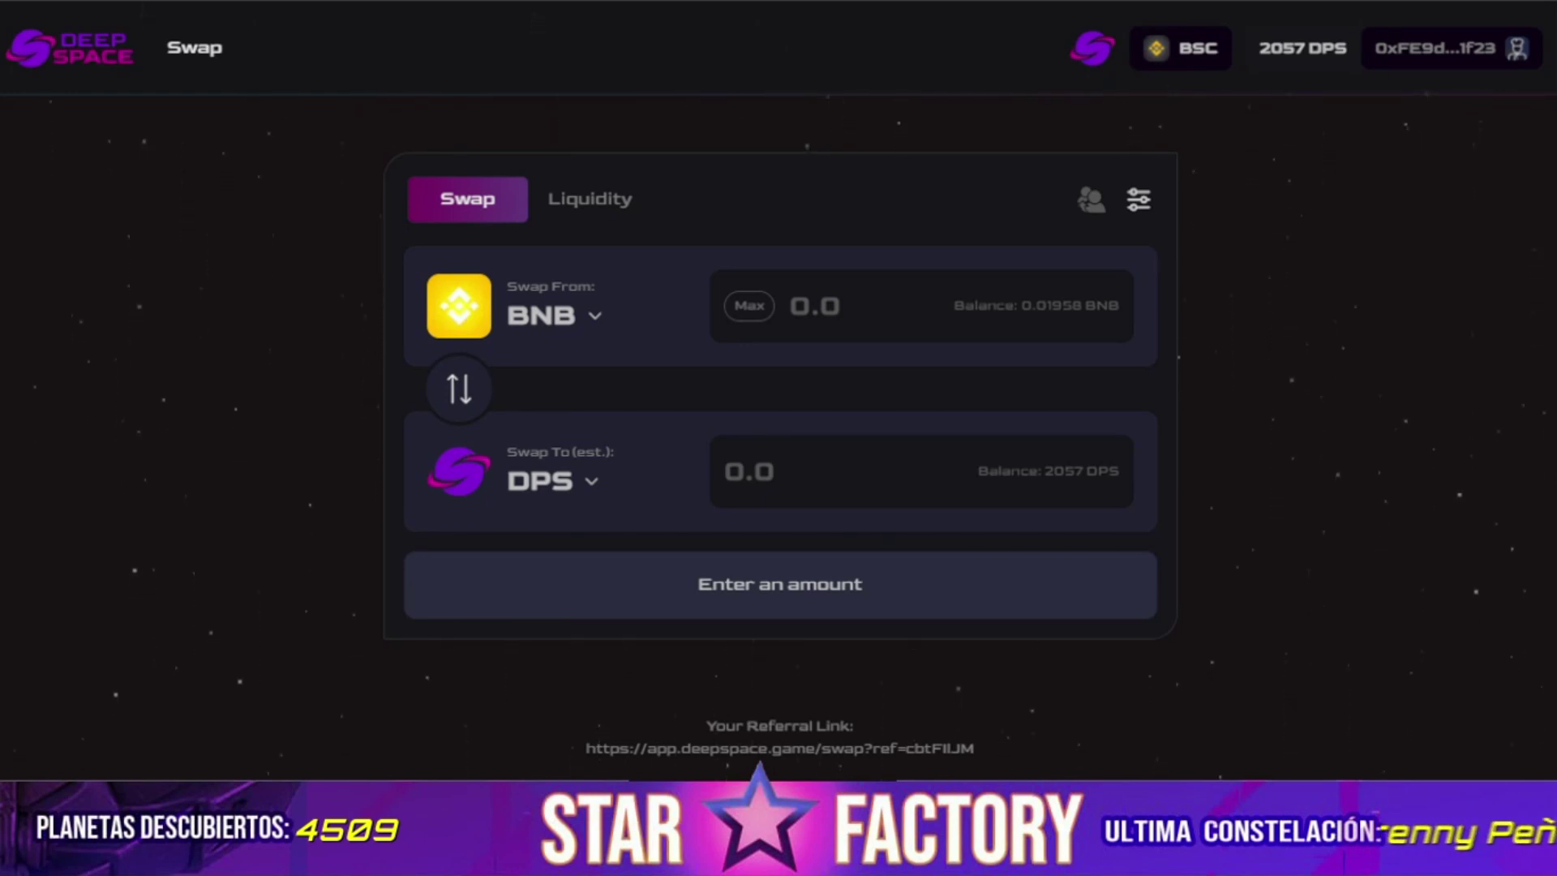
Pick USDT as the Swap From token in place of BNB, then reopen the token list.
left_click(561, 296)
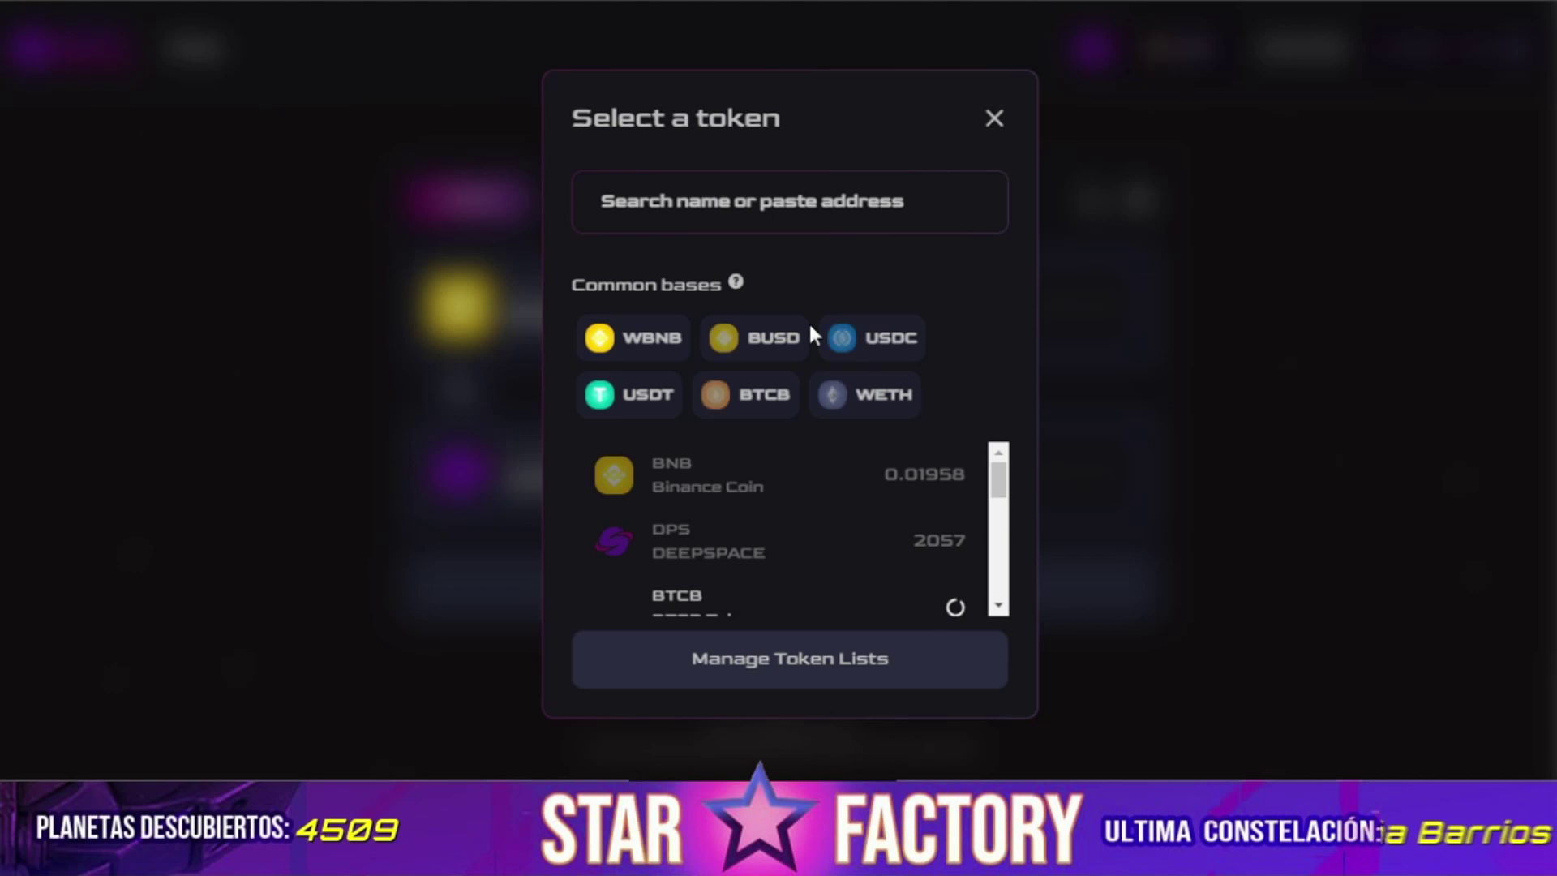
left_click(642, 405)
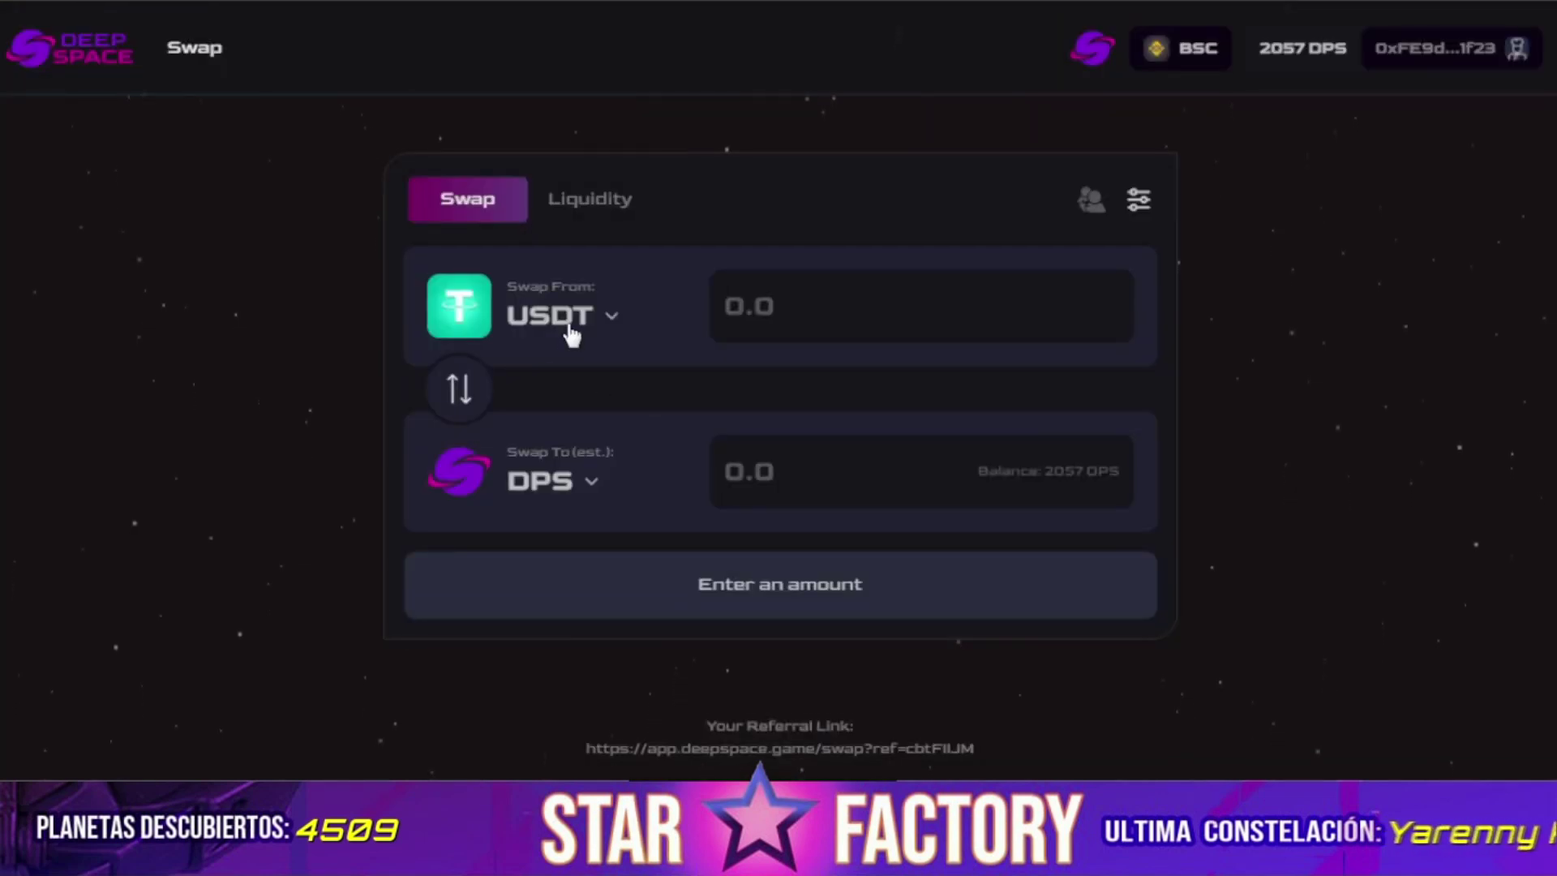
left_click(571, 333)
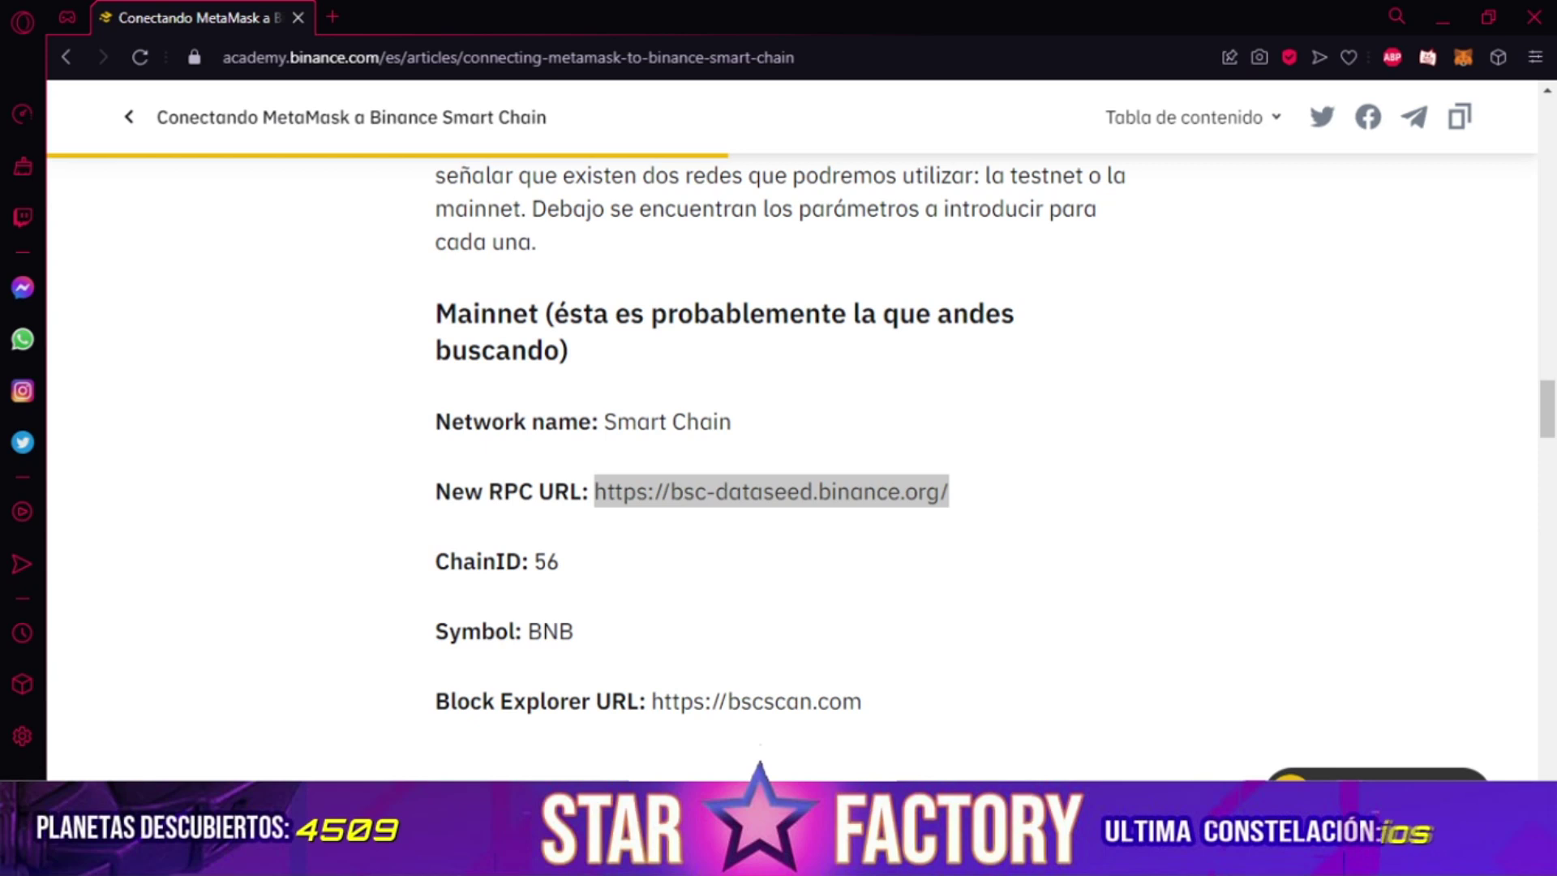
Open, close and reopen the MetaMask wallet on Smart Chain showing 0.0196 BNB.
left_click(1466, 60)
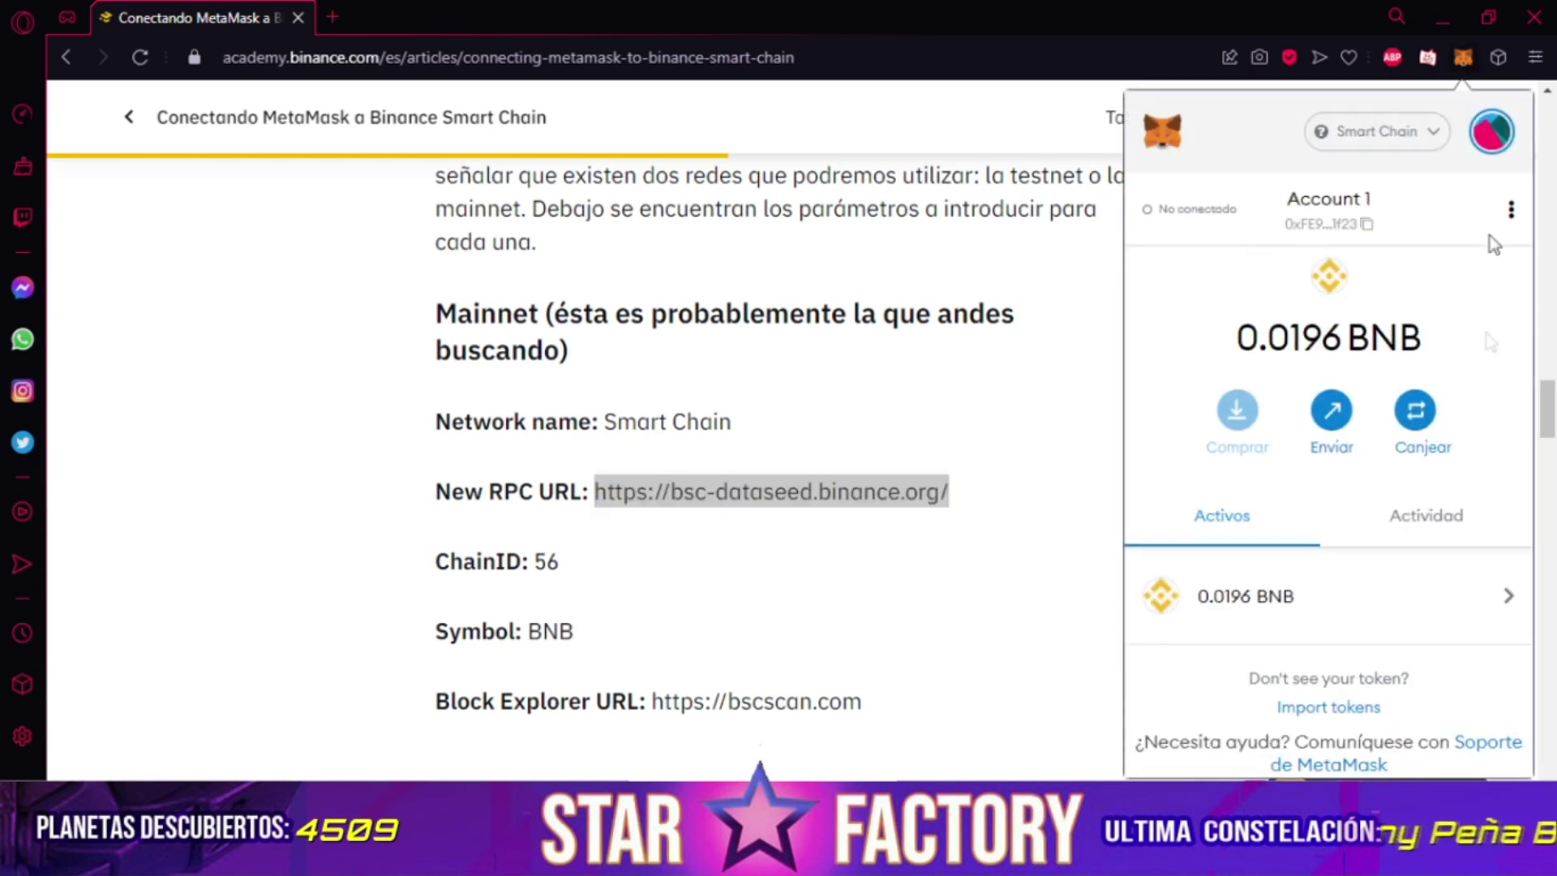
scroll(1244, 594, "down", 1)
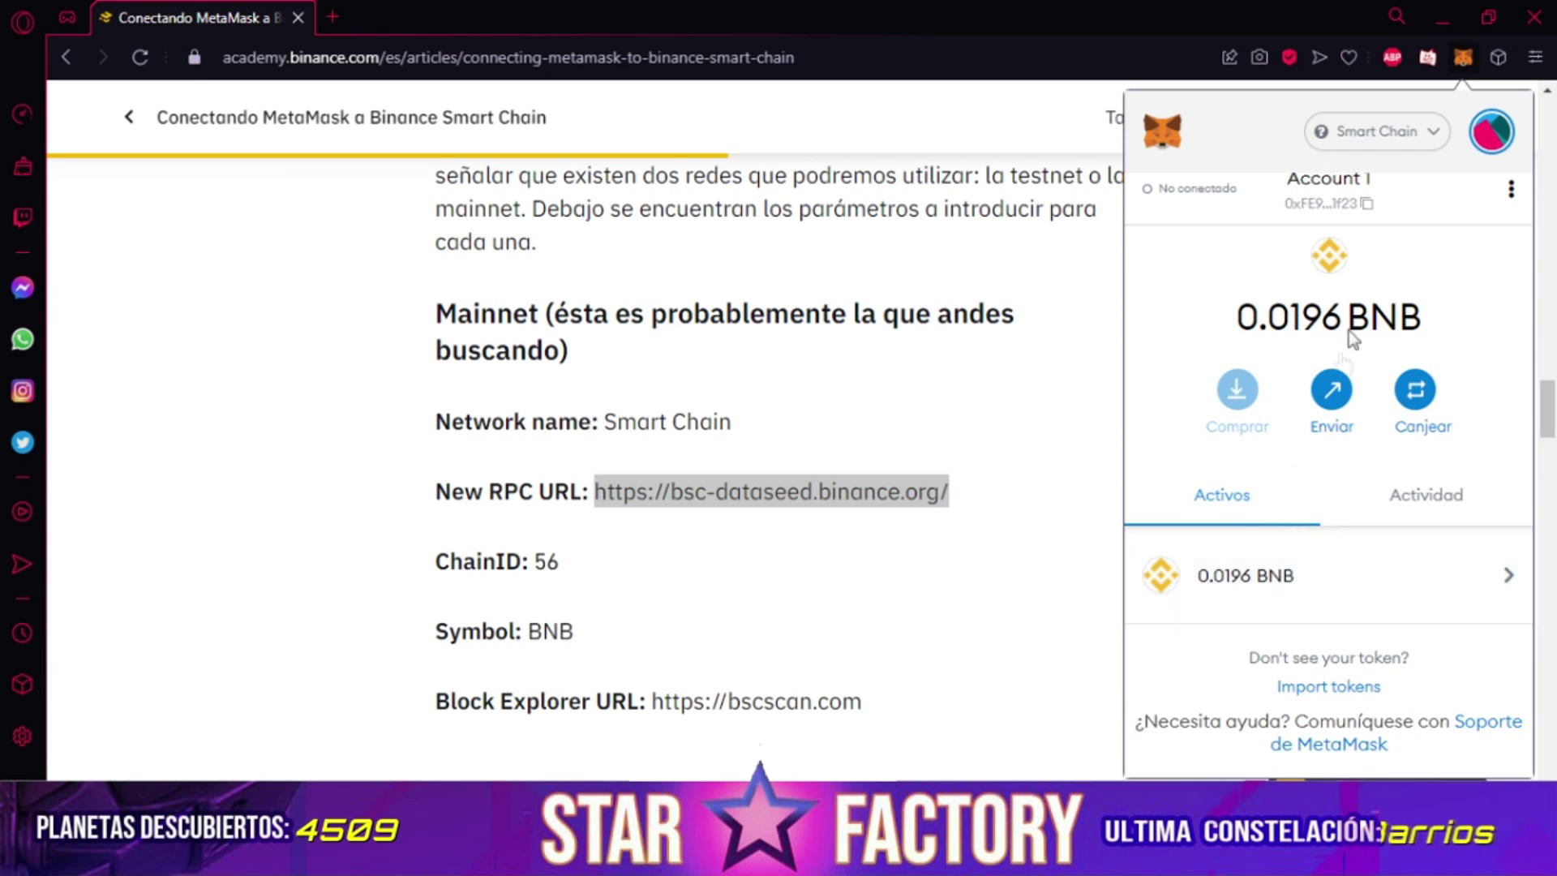
left_click(1463, 59)
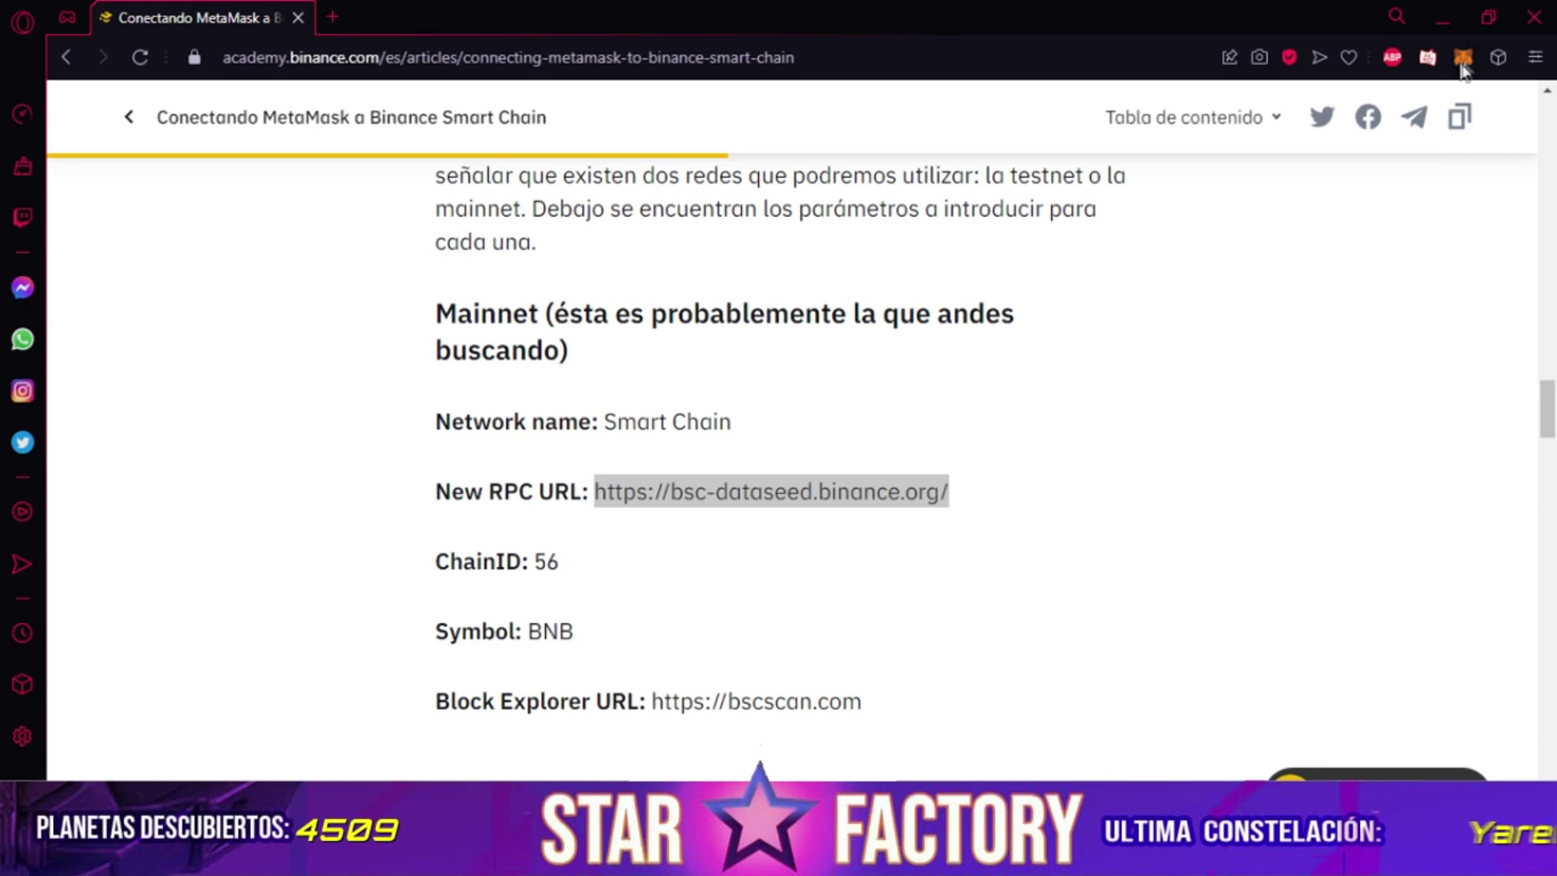
left_click(1464, 65)
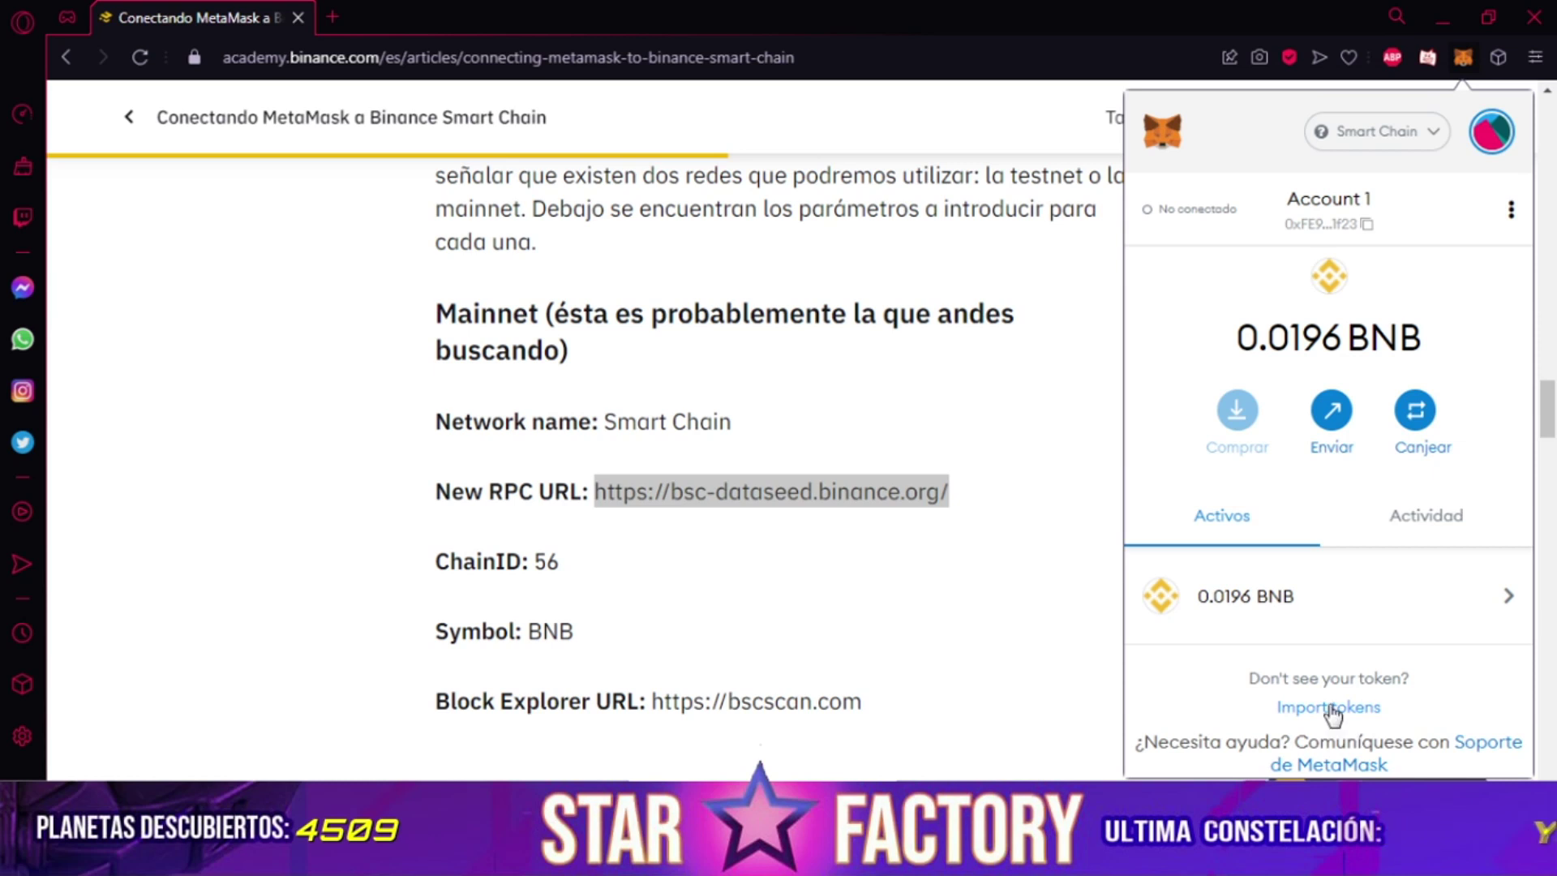
Import USDT as a custom token from its pasted contract address, adding 153.898 USDT to the assets.
left_click(1333, 710)
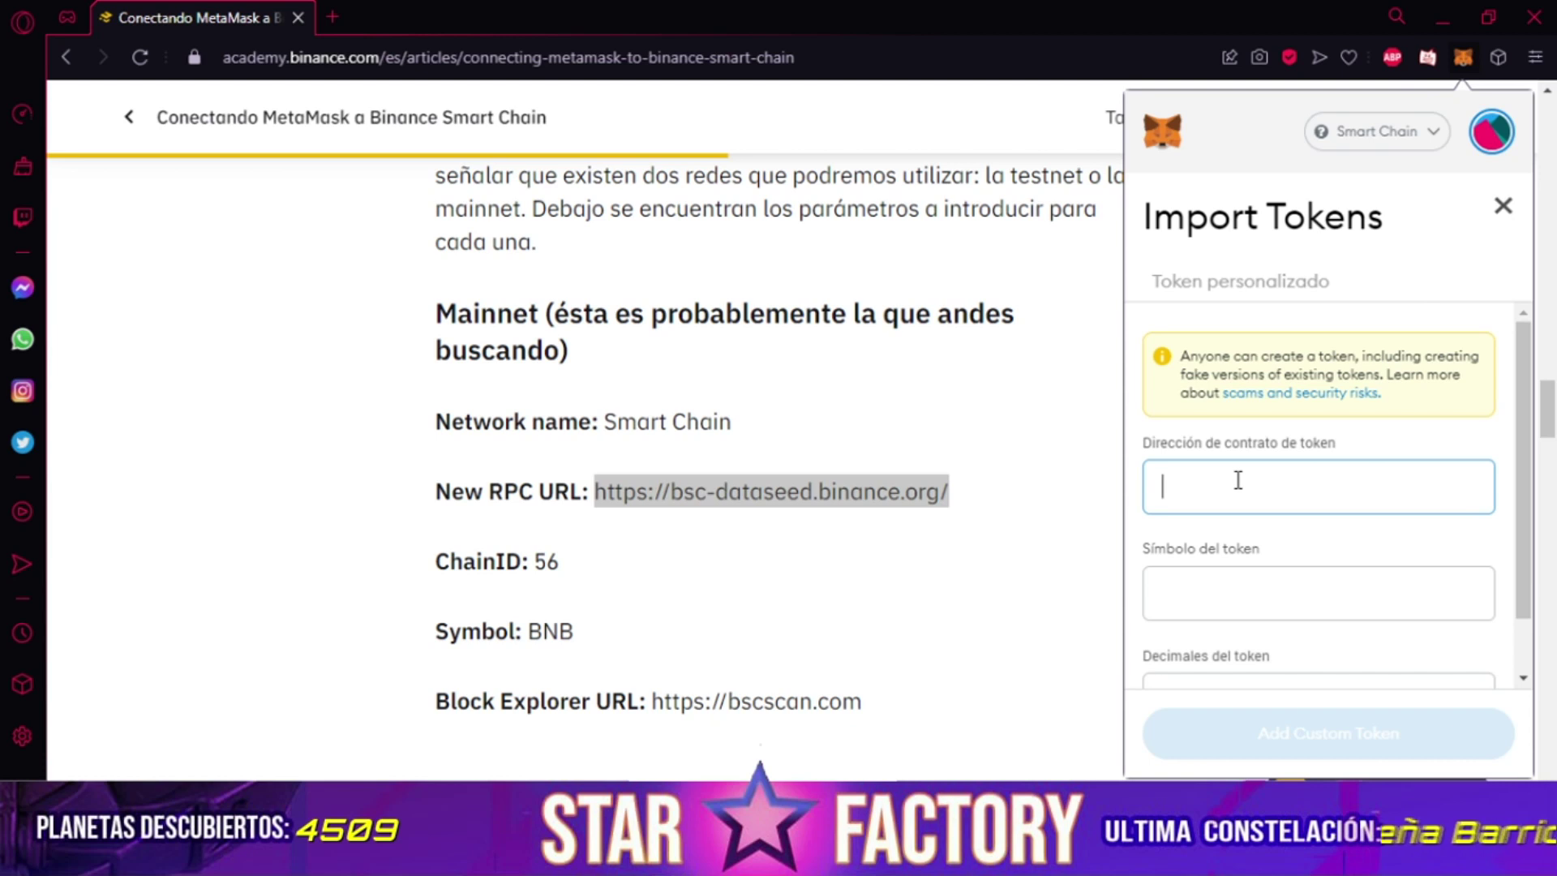
key("ctrl+v")
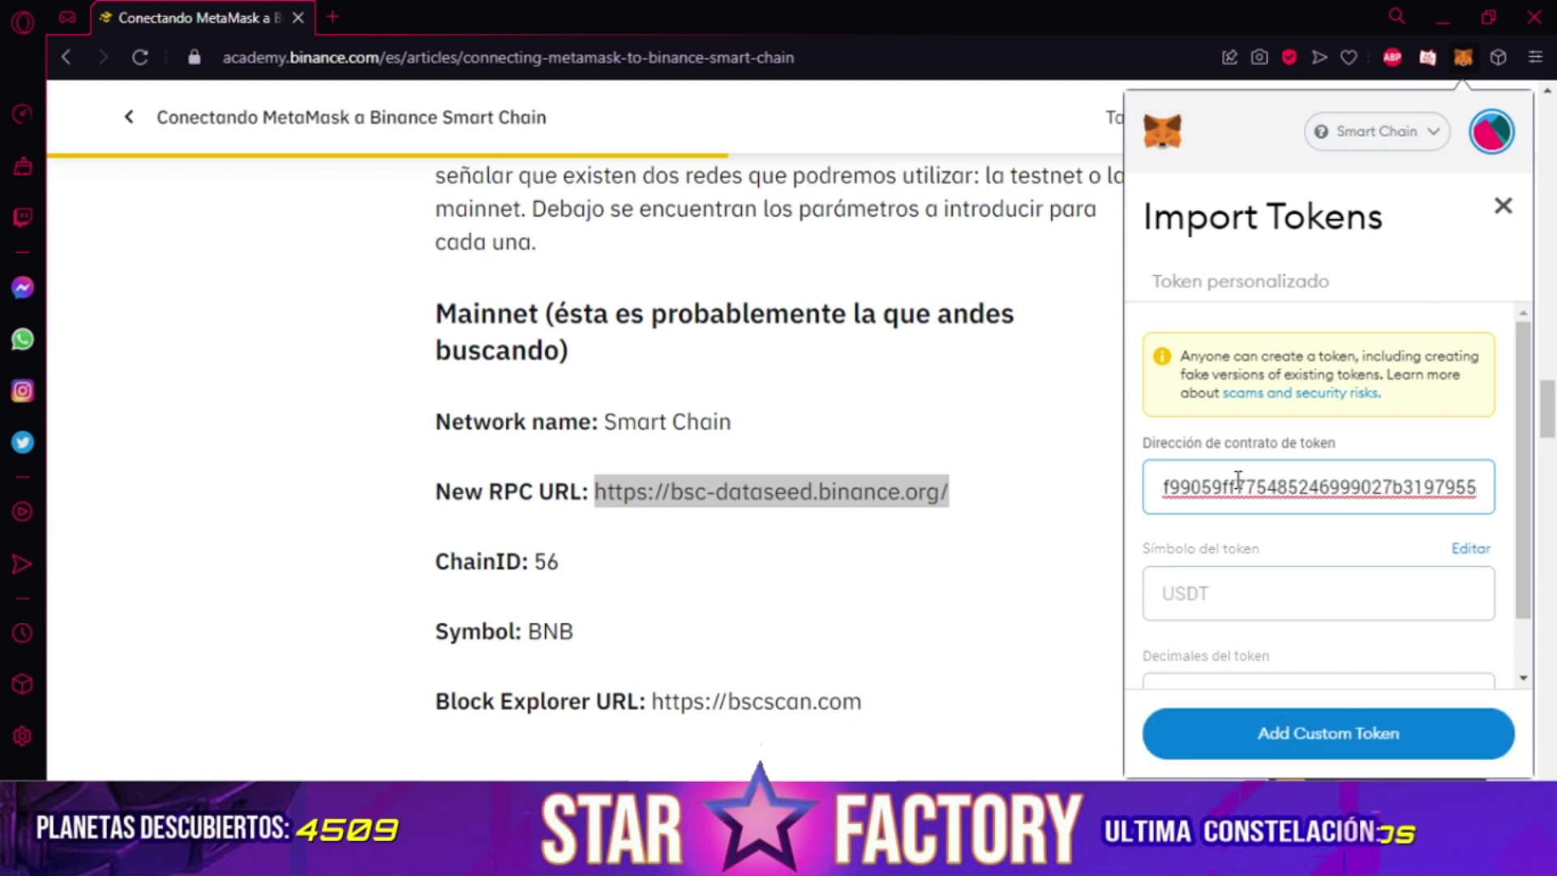
scroll(1238, 479, "down", 1)
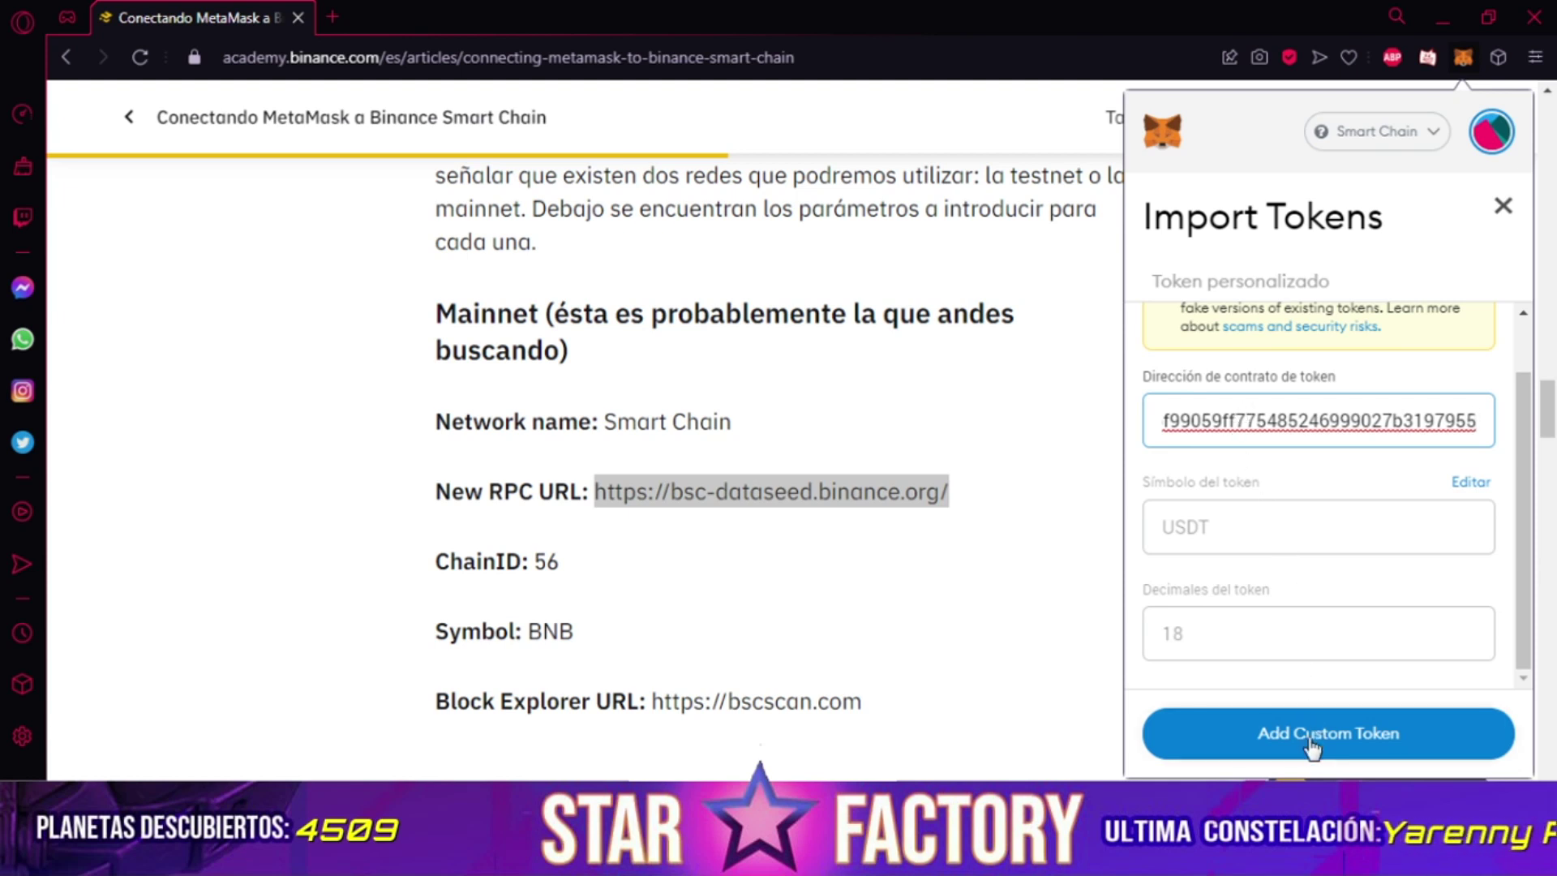
left_click(1312, 750)
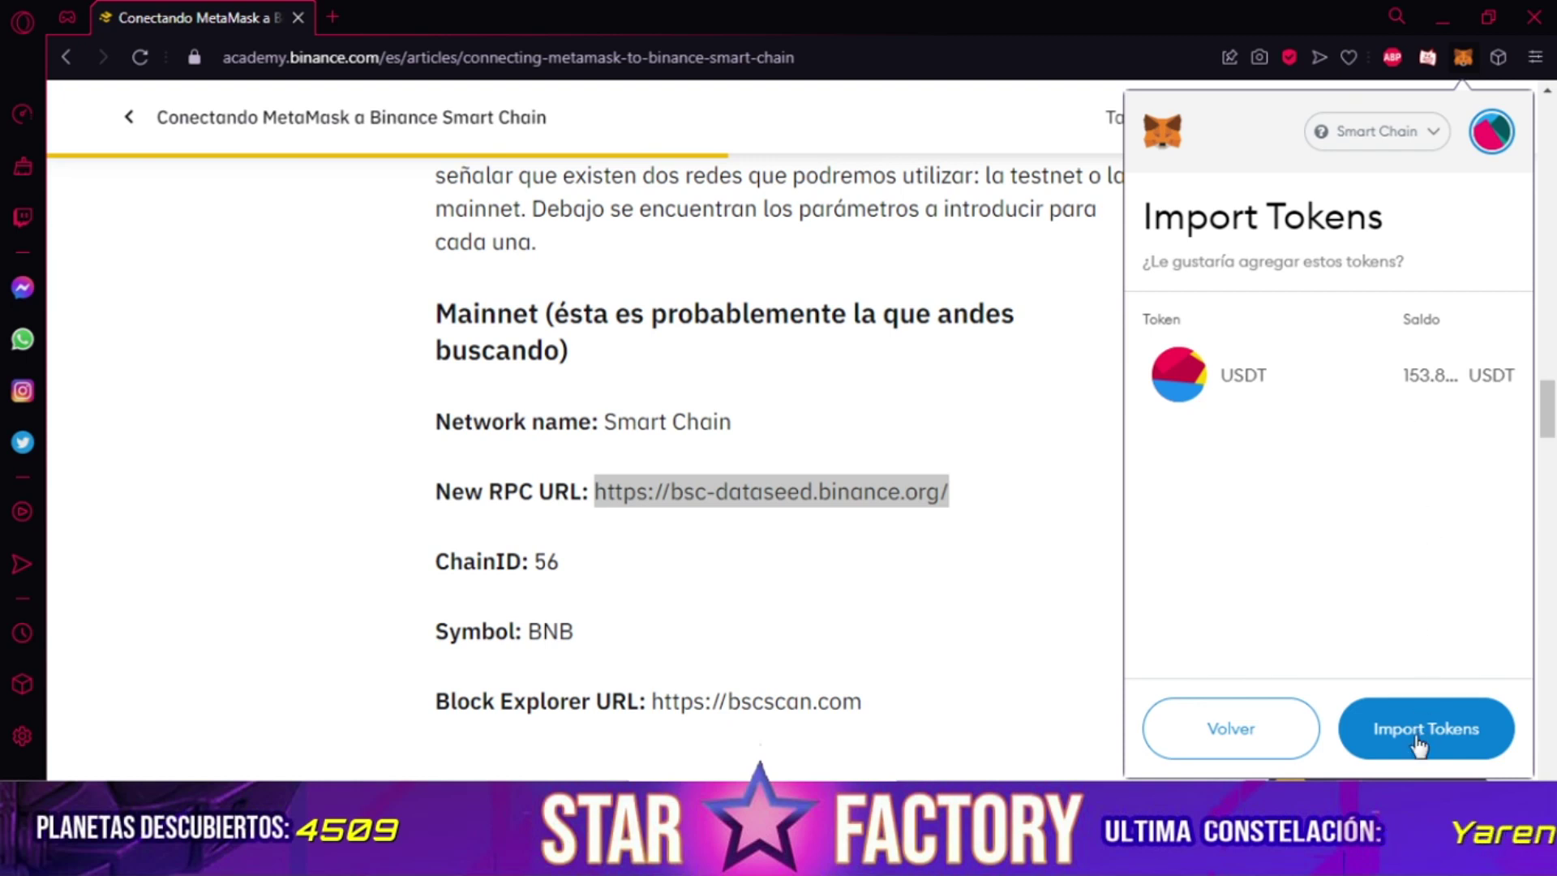
left_click(1423, 738)
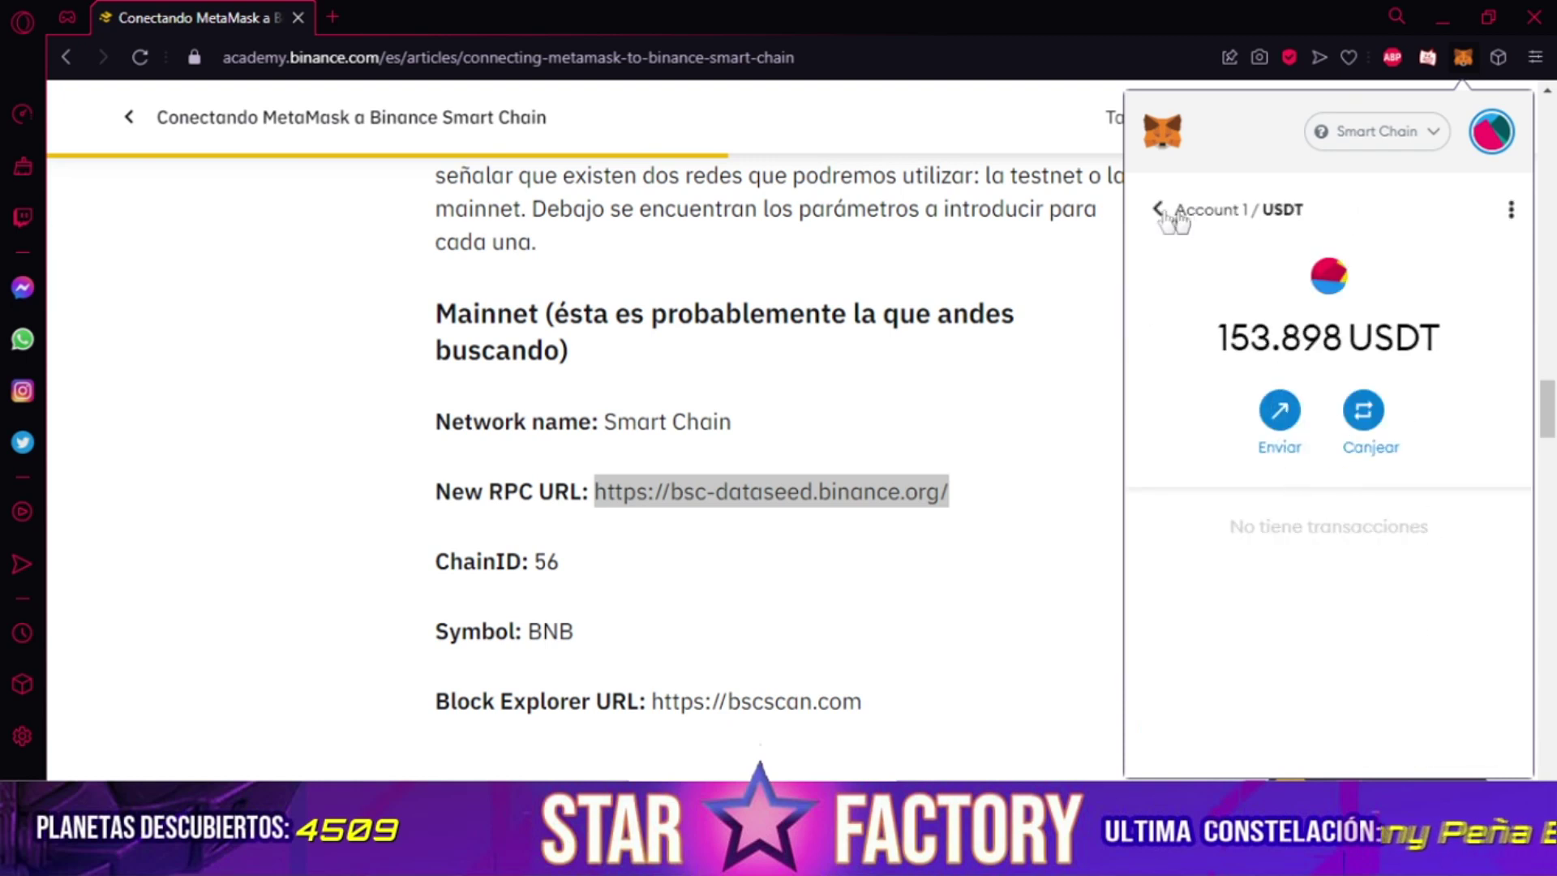
left_click(1162, 212)
scroll(1290, 653, "down", 2)
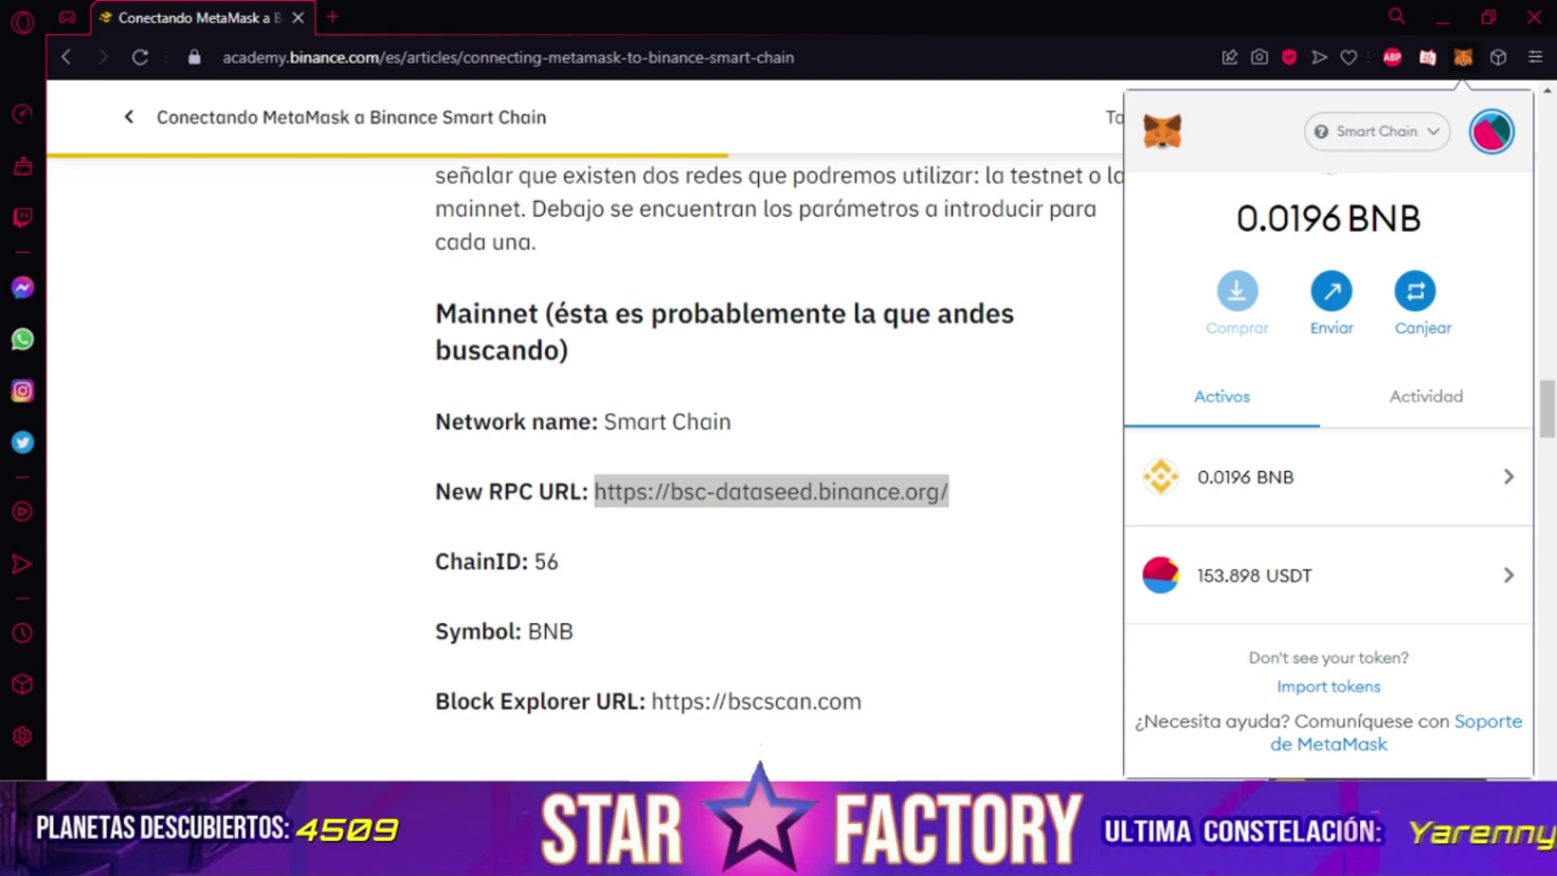
Paste the DPS contract into a new token import (DPS, 9 decimals), then dismiss MetaMask.
left_click(1317, 688)
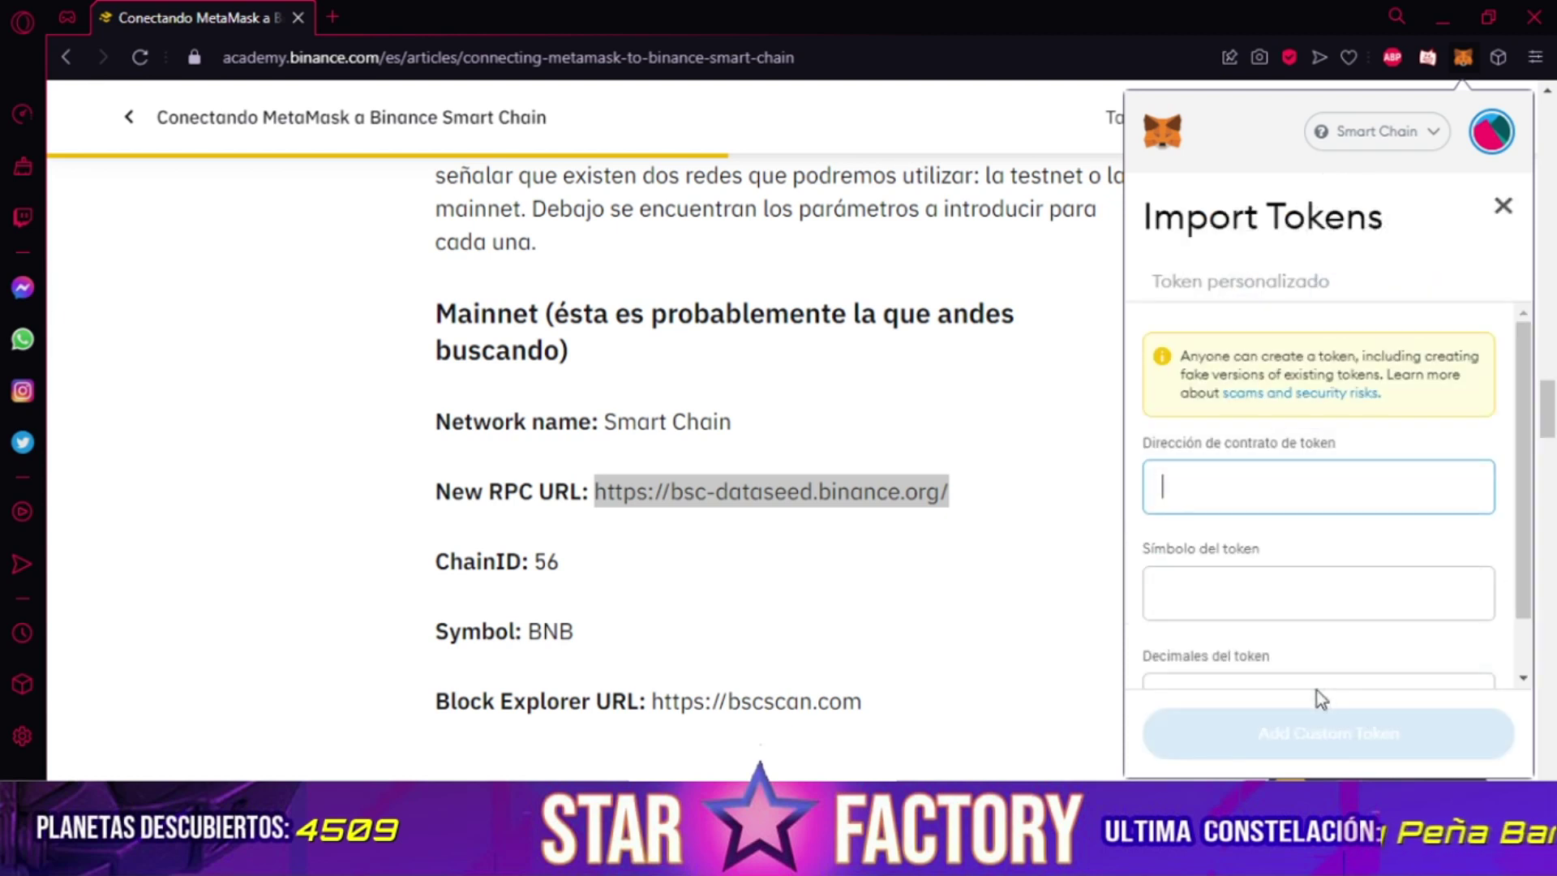
key("ctrl+v")
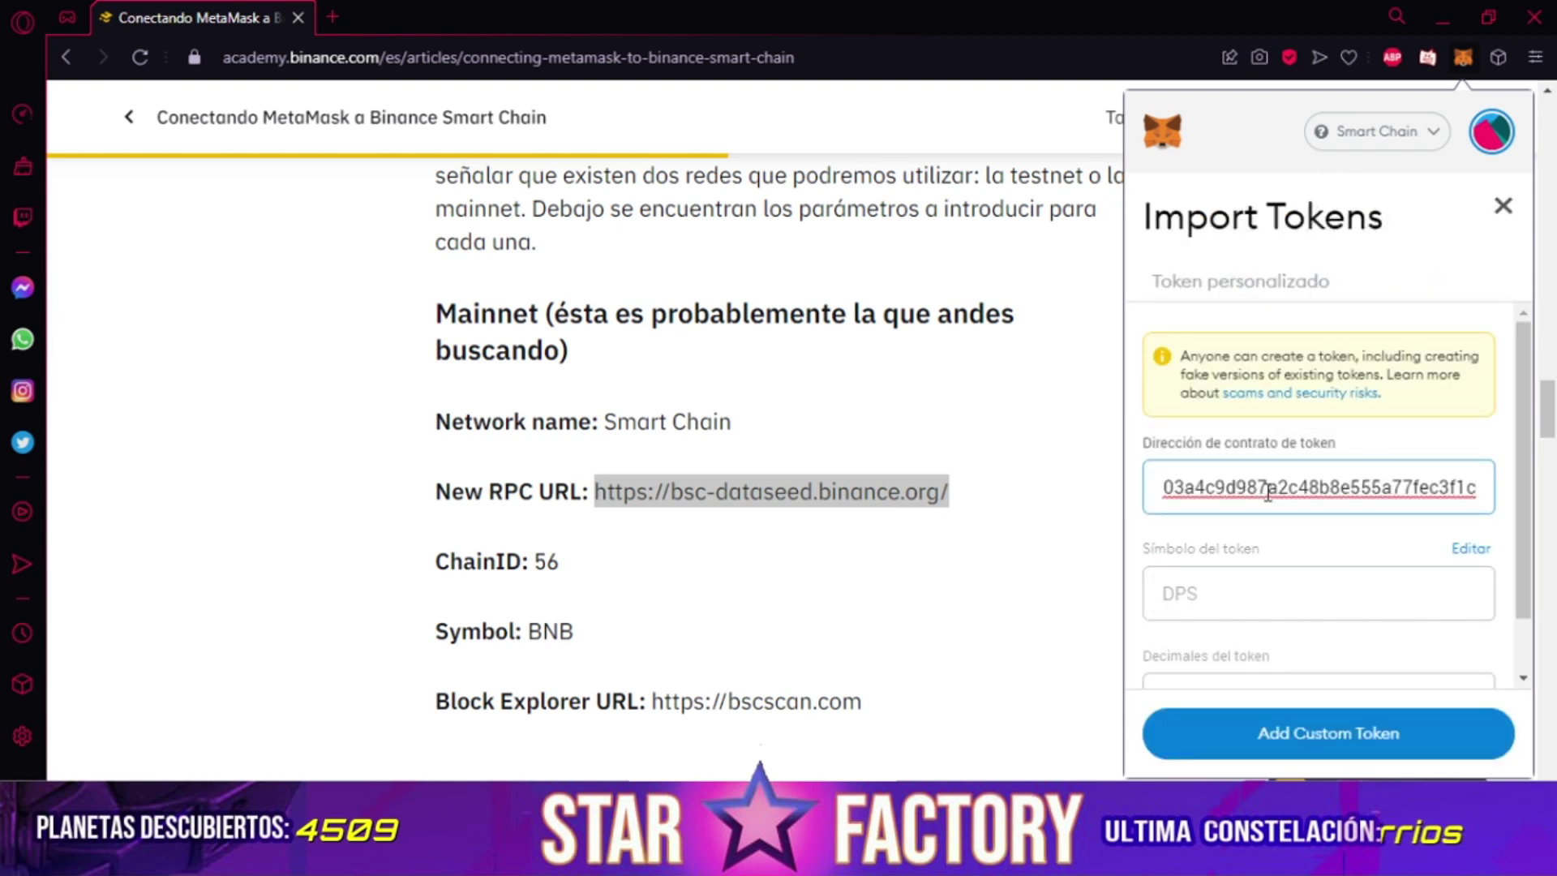
scroll(1261, 499, "down", 1)
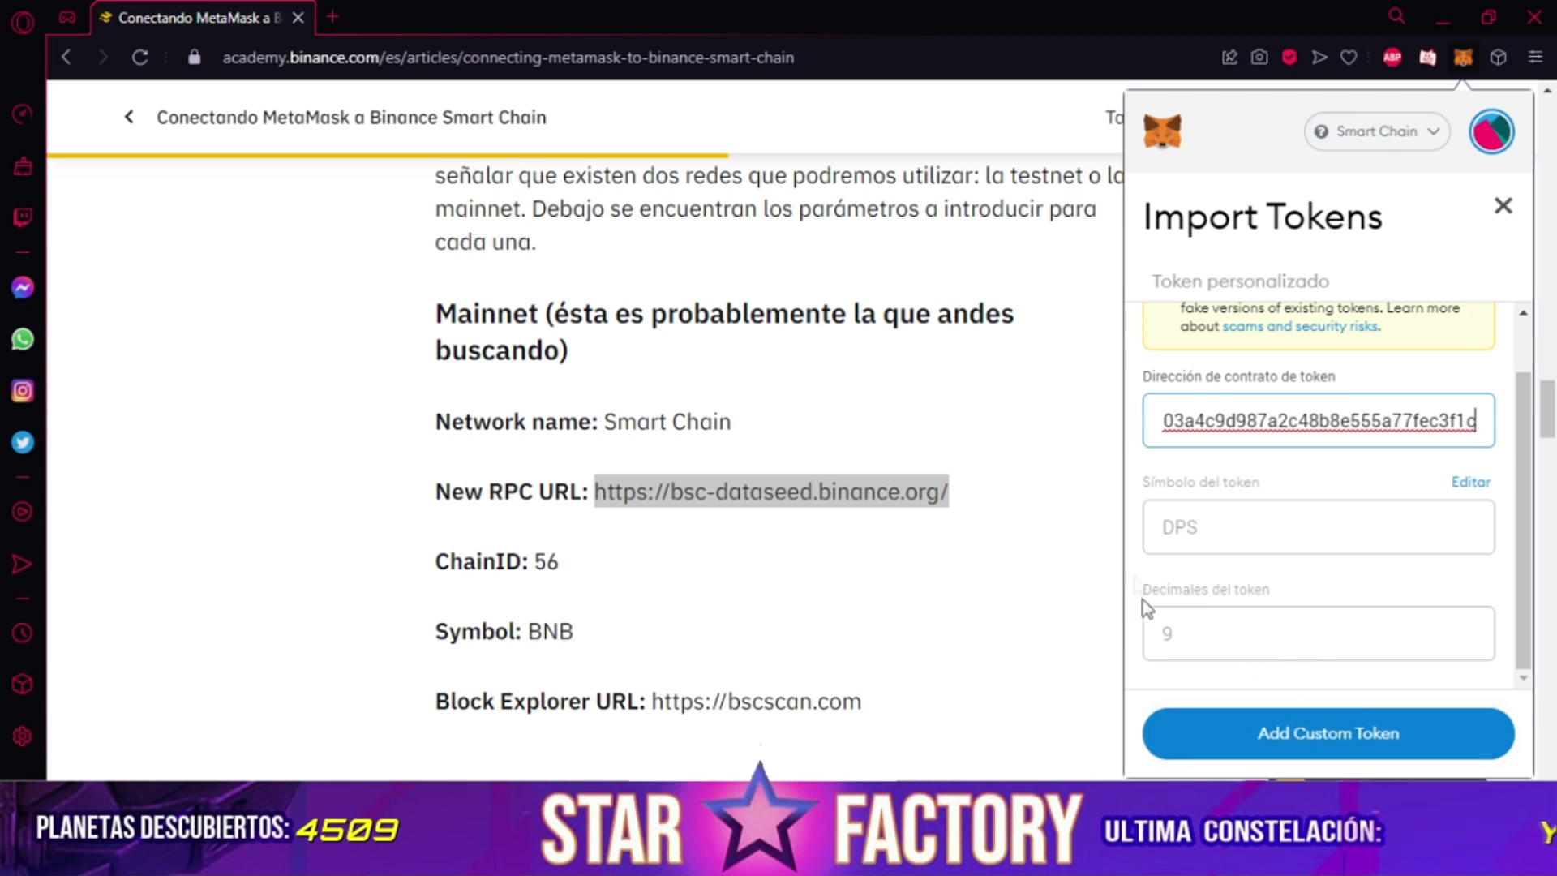
left_click(1020, 490)
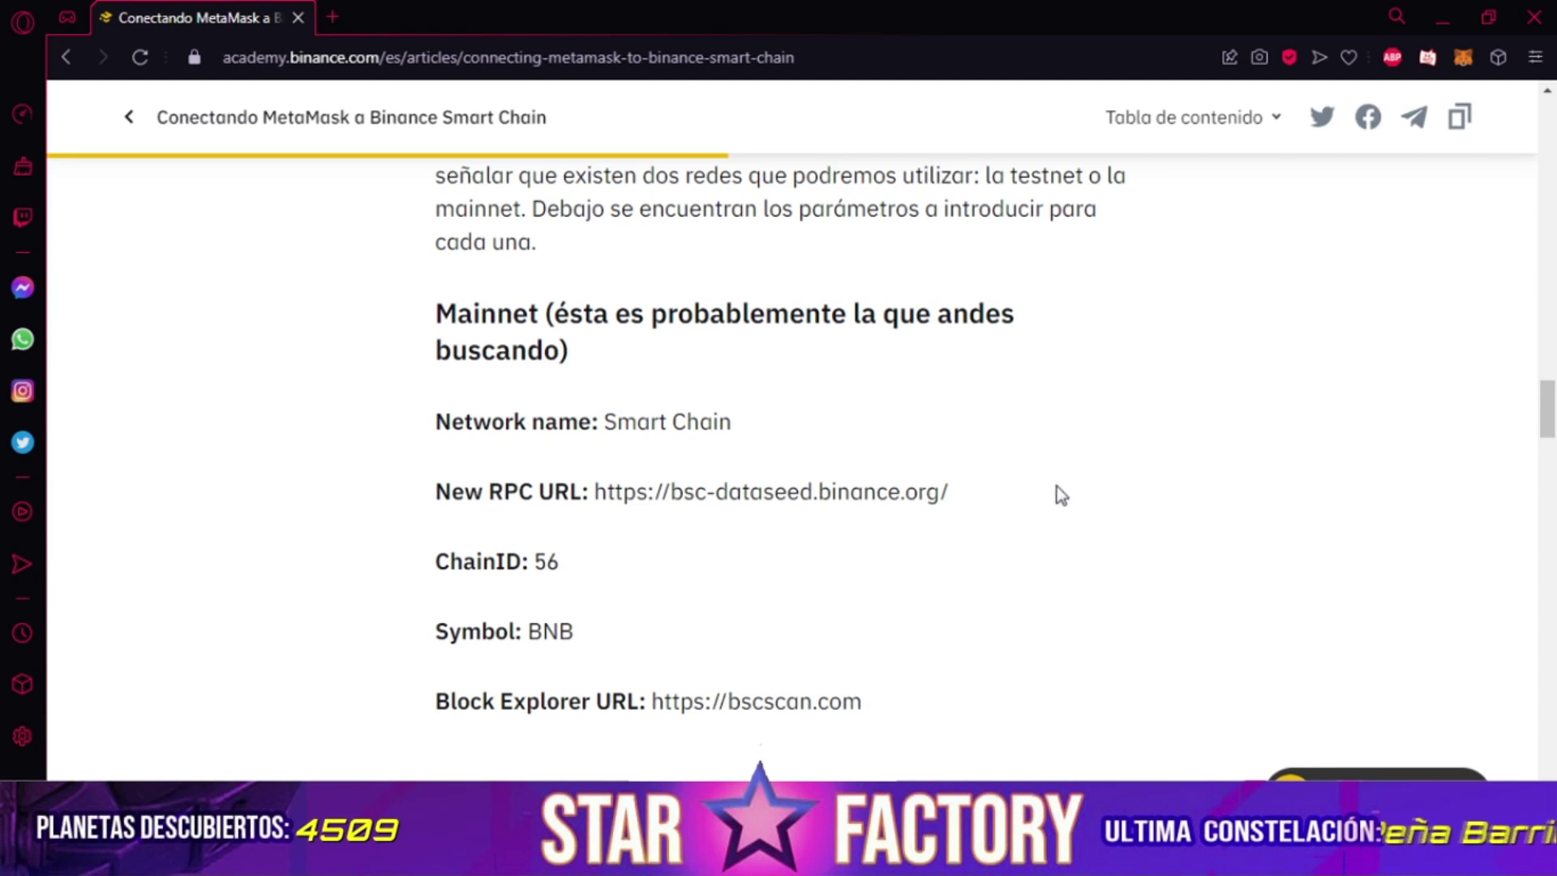